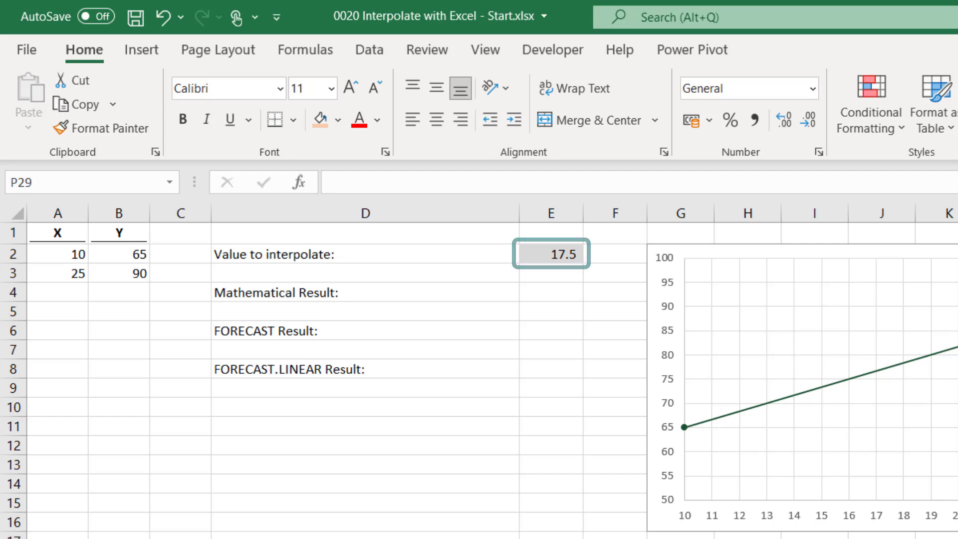
- Enter the slope formula =(B3-B2)/(A3-A2) in E4, giving 1.7
{"action": "left_click", "coordinate": [544, 297]}
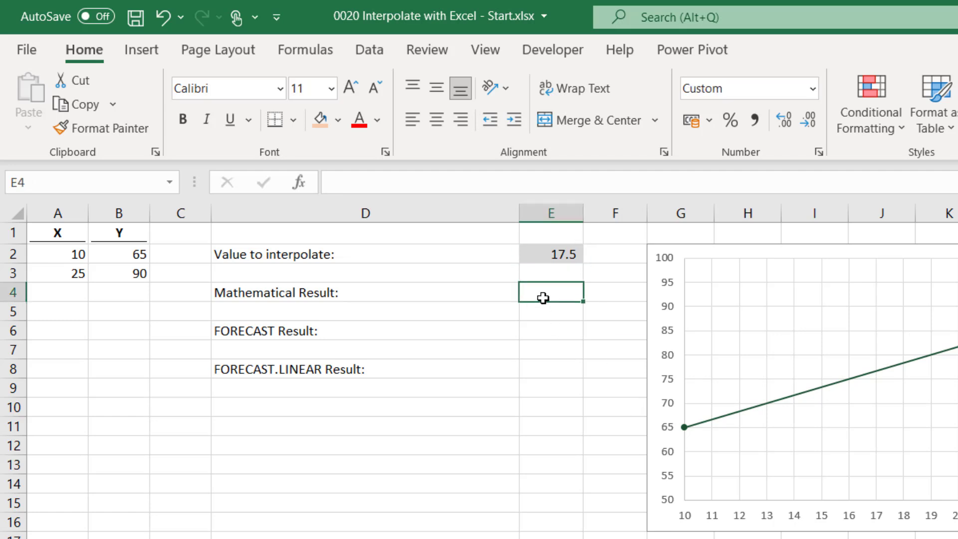
{"action": "left_click", "coordinate": [494, 188]}
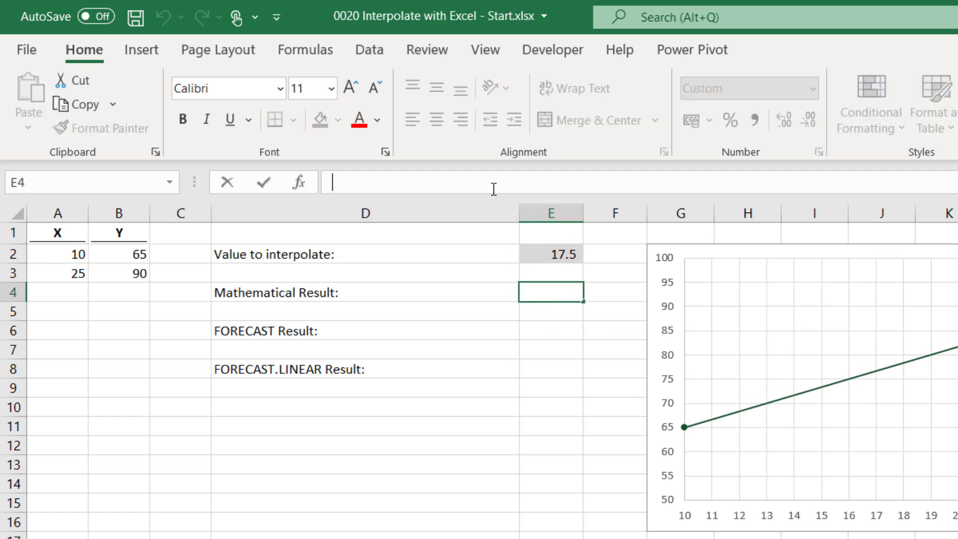
{"action": "type", "text": "="}
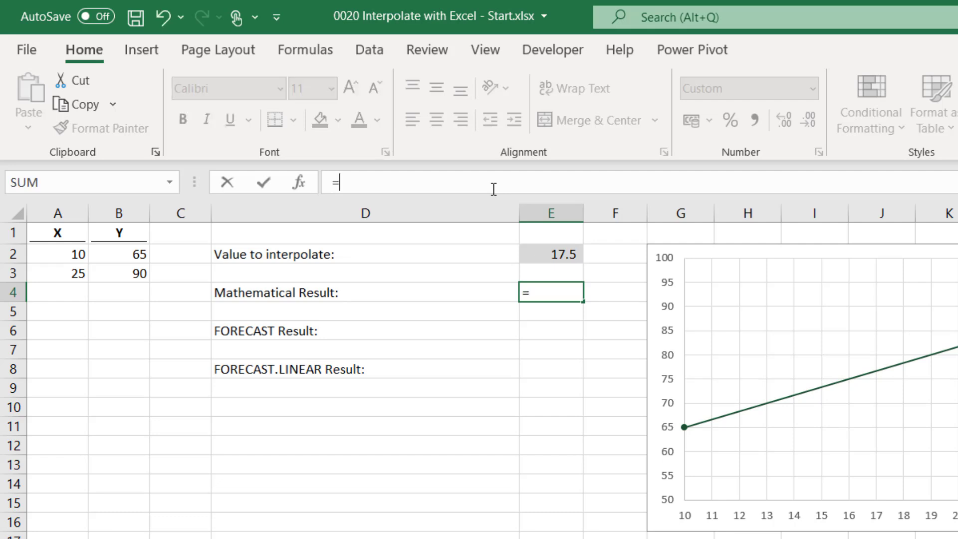
{"action": "type", "text": "("}
{"action": "left_click", "coordinate": [126, 274]}
{"action": "type", "text": "-"}
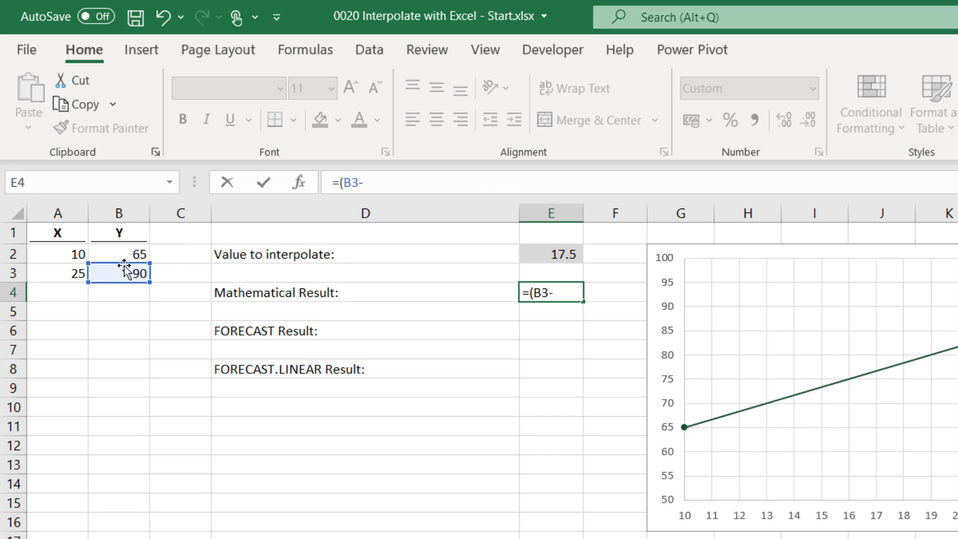
{"action": "left_click", "coordinate": [124, 253]}
{"action": "type", "text": ")/"}
{"action": "left_click", "coordinate": [69, 277]}
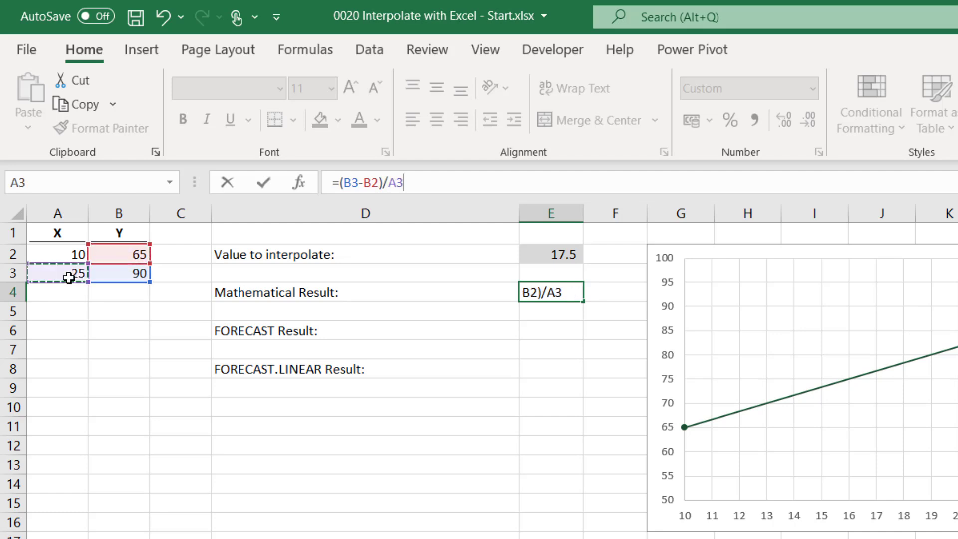
{"action": "type", "text": "-"}
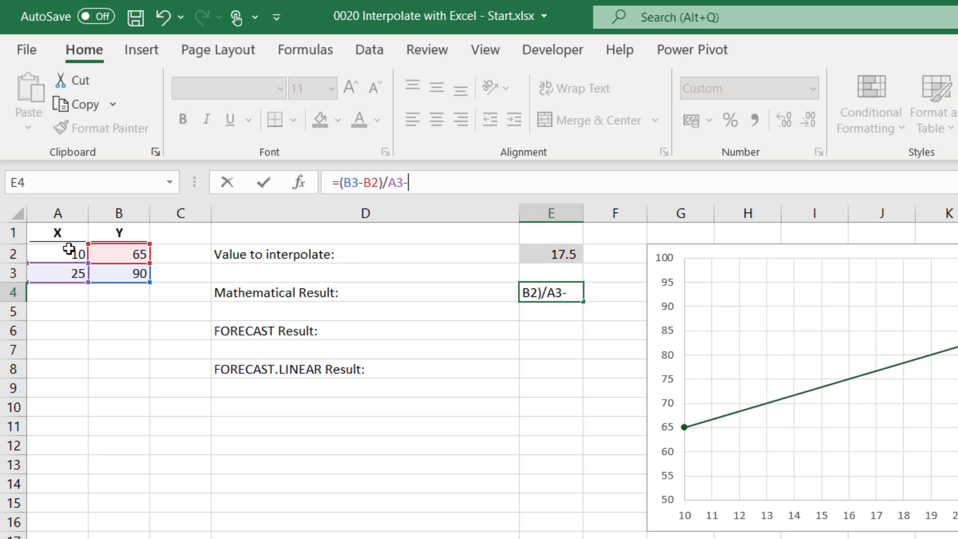
{"action": "left_click", "coordinate": [68, 253]}
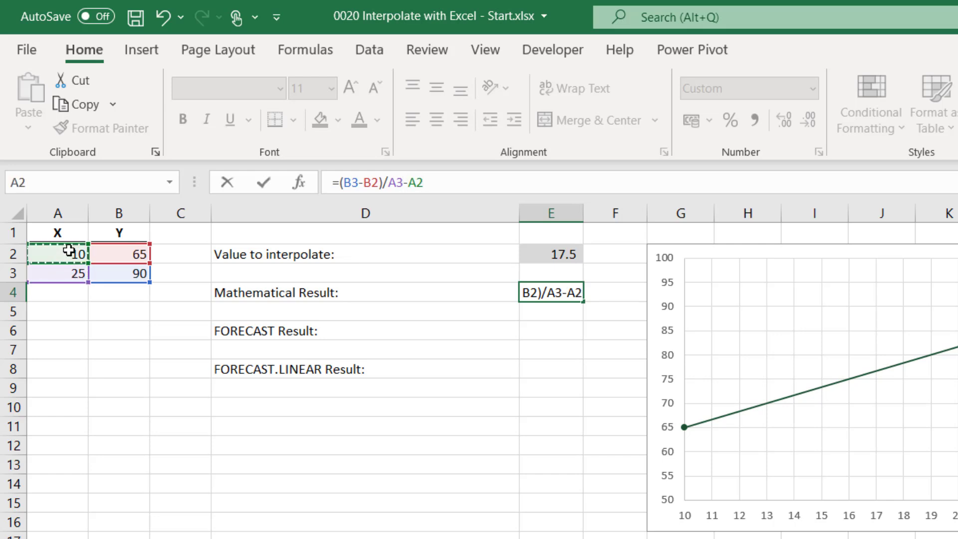
{"action": "left_click", "coordinate": [388, 183]}
{"action": "type", "text": "("}
{"action": "left_click", "coordinate": [441, 183]}
{"action": "type", "text": ")"}
{"action": "key", "text": "Return"}
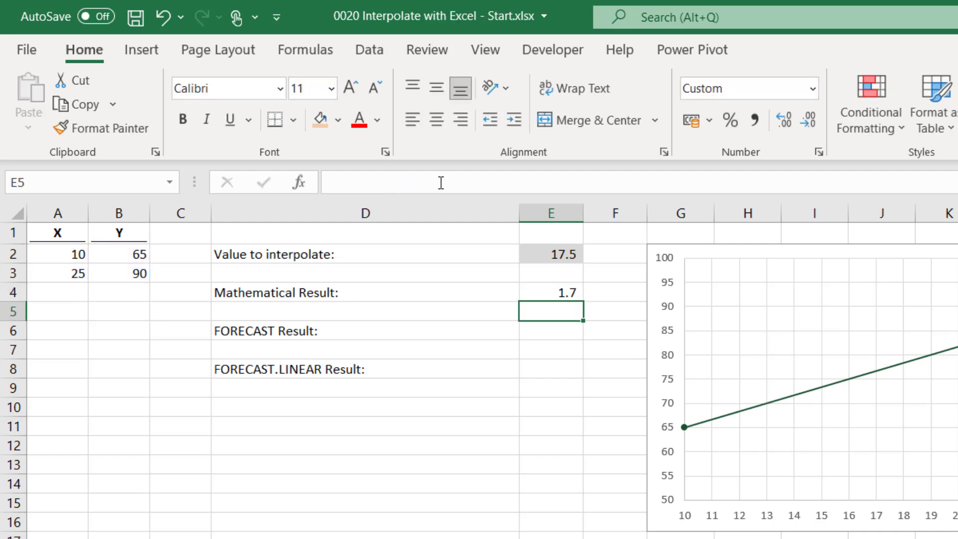
- Show one more decimal in E4 and extend its formula to =(E2-A2)*(B3-B2)/(A3-A2)
{"action": "left_click", "coordinate": [557, 293]}
{"action": "left_click", "coordinate": [787, 117]}
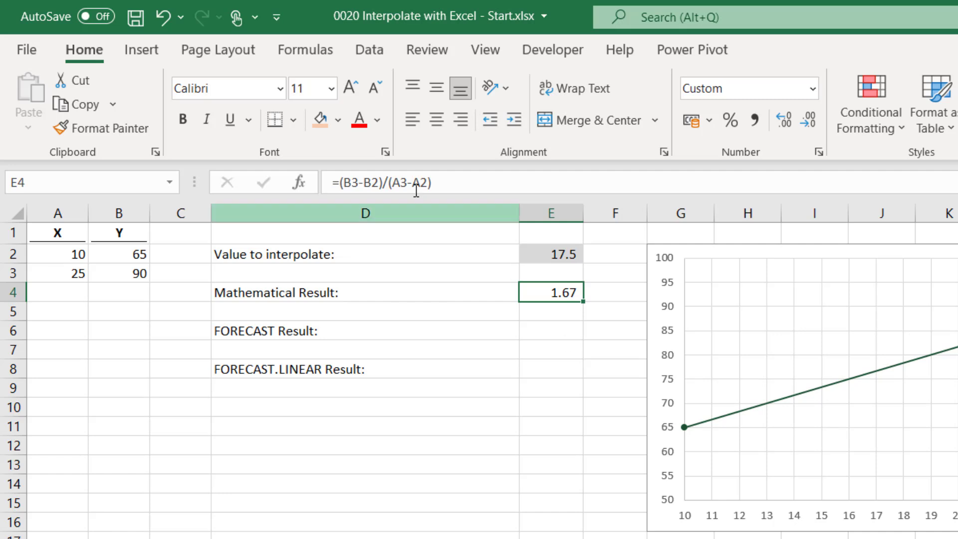
{"action": "left_click", "coordinate": [338, 182]}
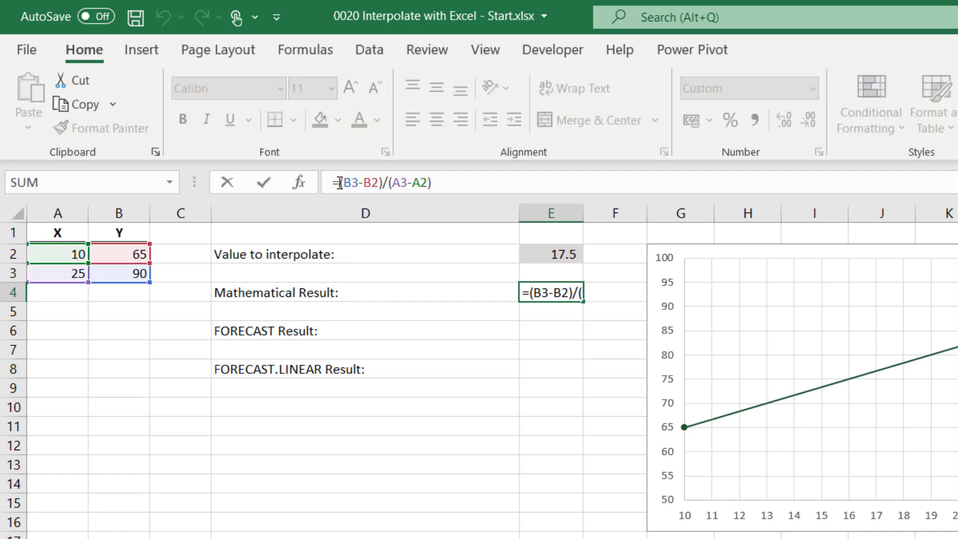
{"action": "type", "text": "("}
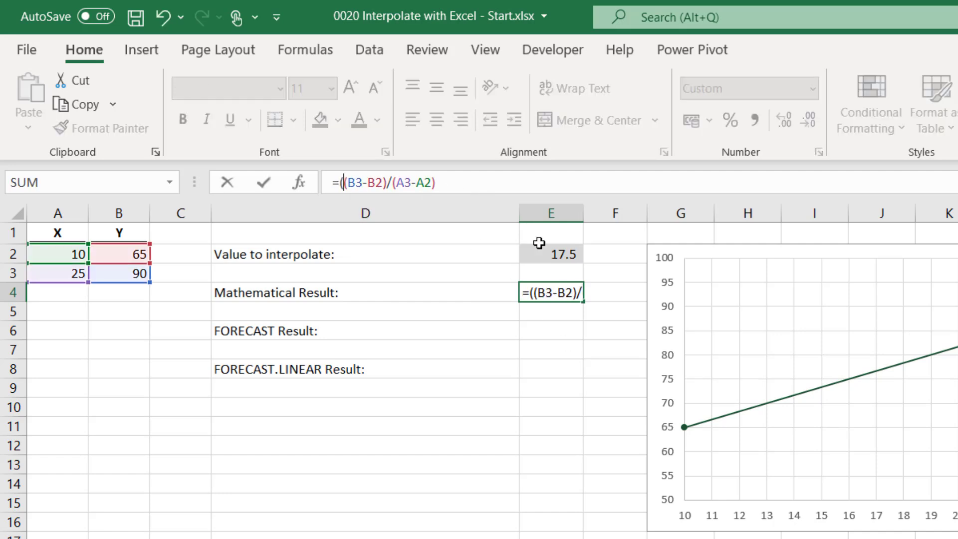
{"action": "left_click", "coordinate": [546, 254]}
{"action": "type", "text": "-"}
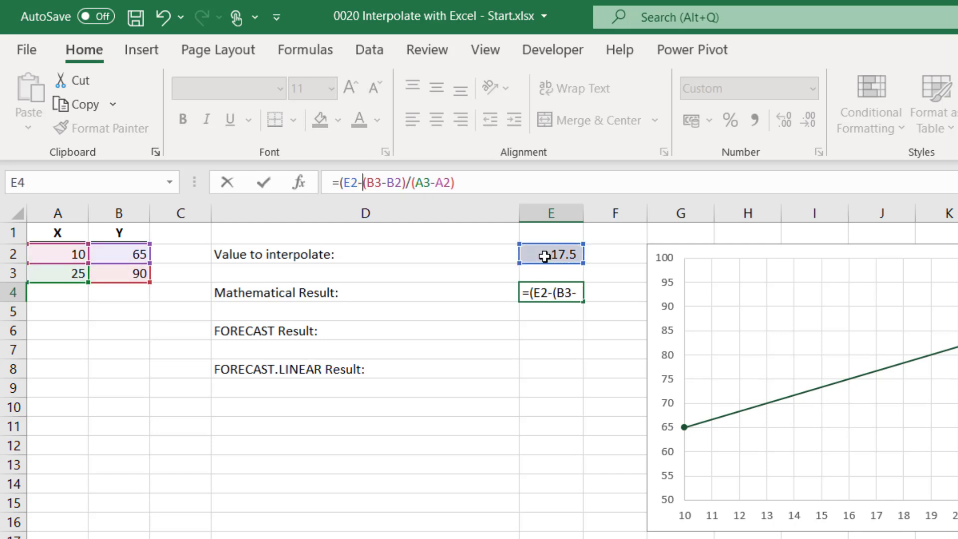
{"action": "left_click", "coordinate": [58, 254]}
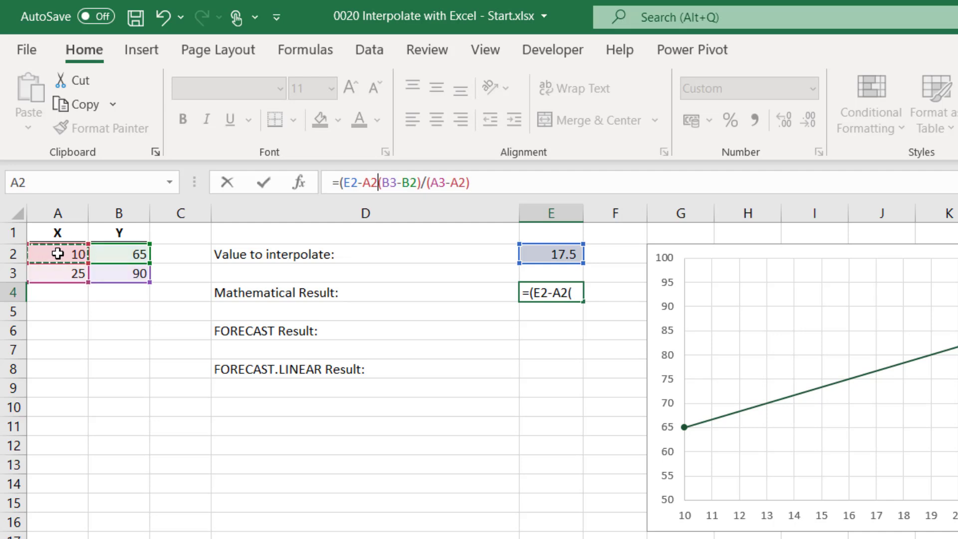
{"action": "type", "text": ")"}
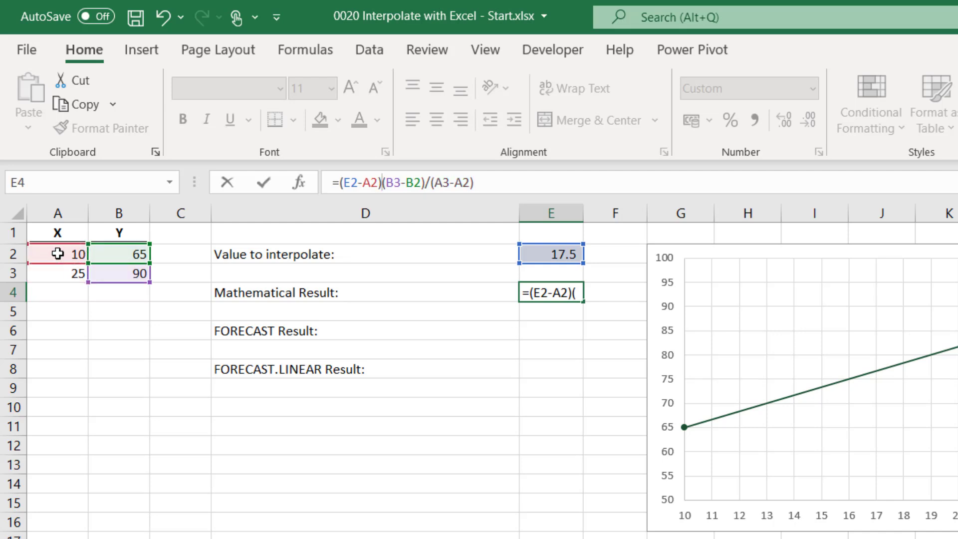
{"action": "type", "text": "*"}
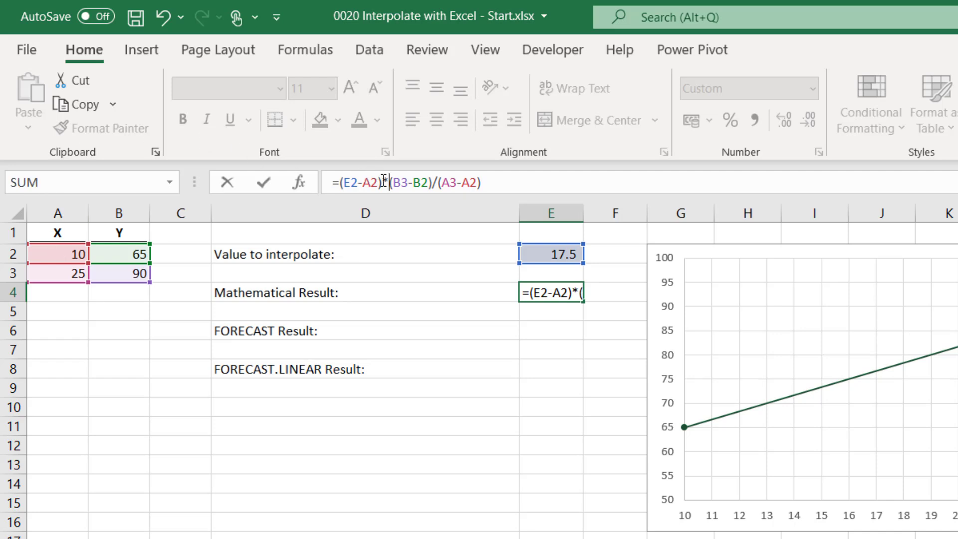
- Check the (E2-A2) and slope parts with F9, restore them, and commit to get 12.50
{"action": "left_click_drag", "start_coordinate": [381, 183], "coordinate": [341, 182]}
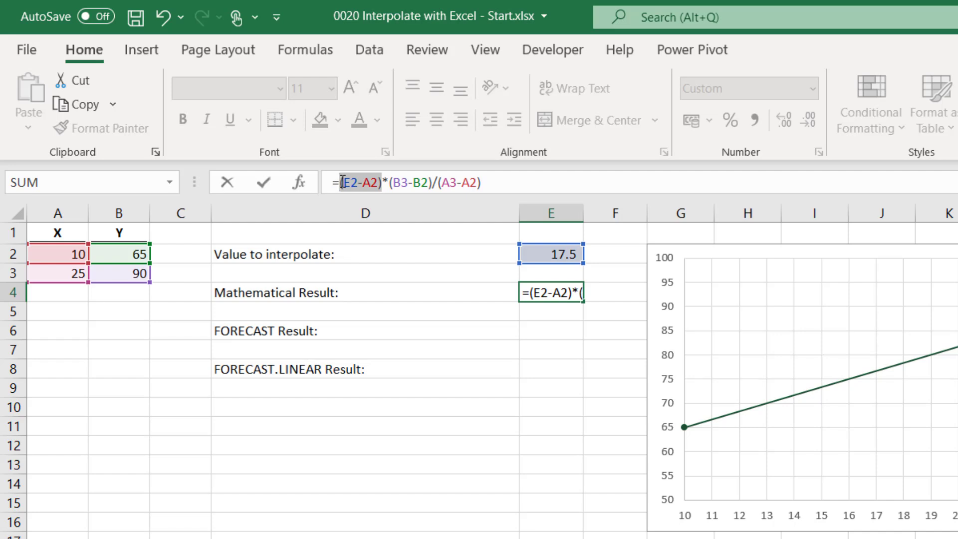
{"action": "key", "text": "F9"}
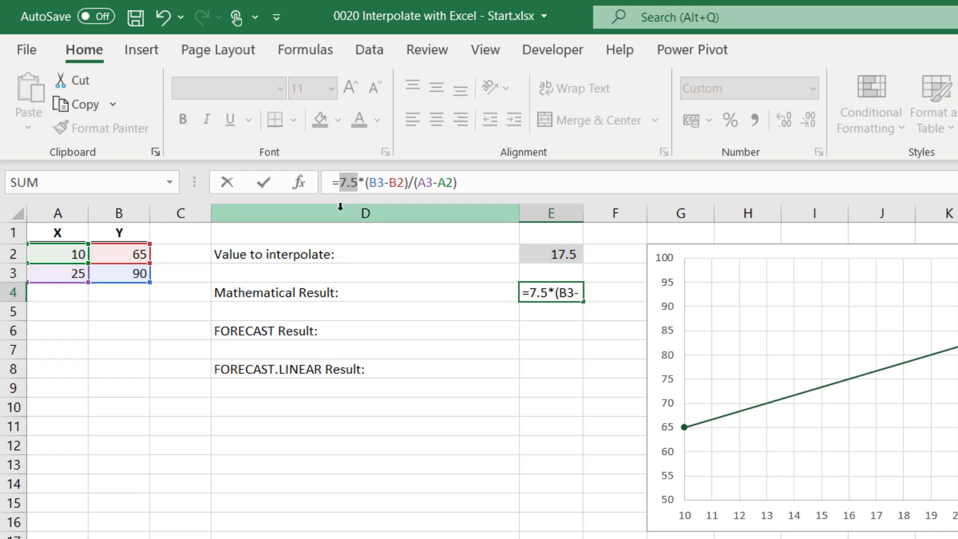
{"action": "key", "text": "ctrl+z"}
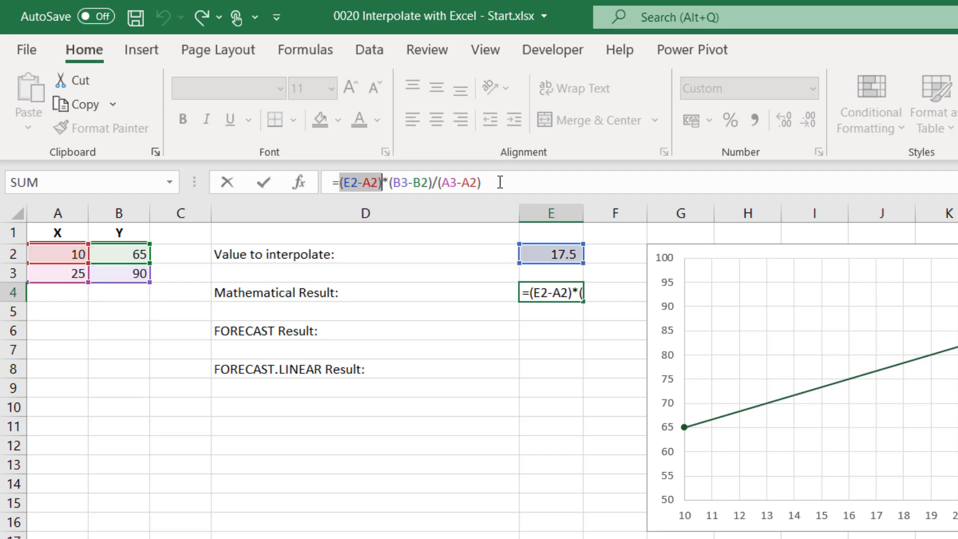
{"action": "left_click_drag", "start_coordinate": [500, 181], "coordinate": [390, 186]}
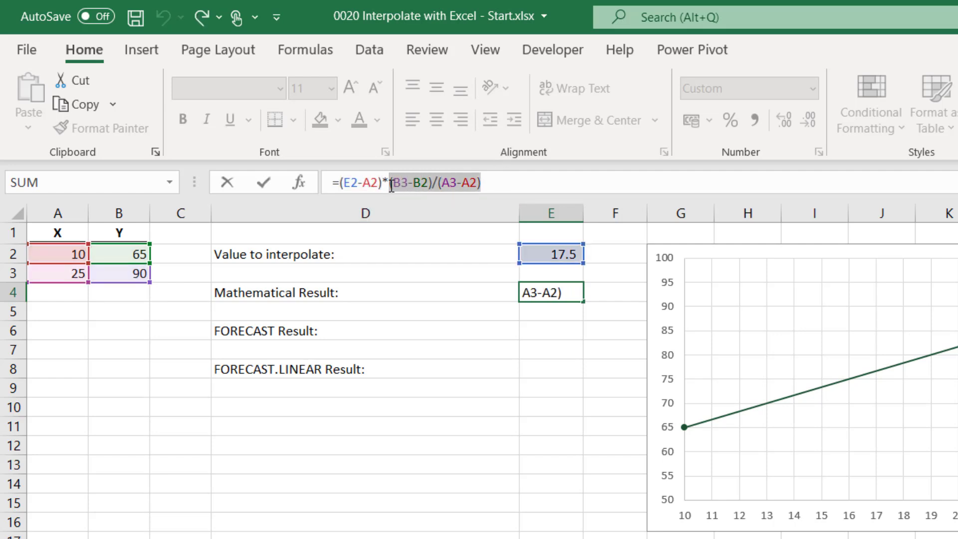
{"action": "key", "text": "F9"}
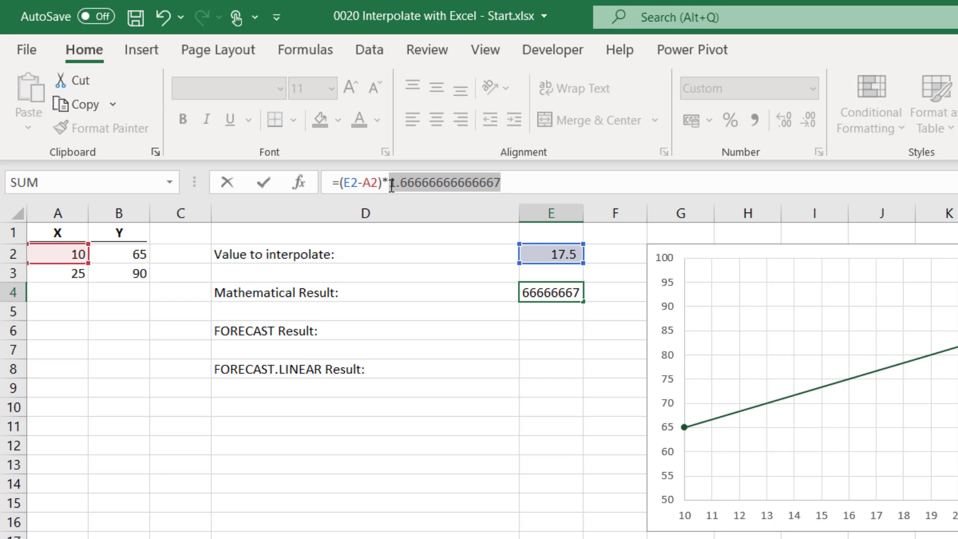
{"action": "key", "text": "ctrl+z"}
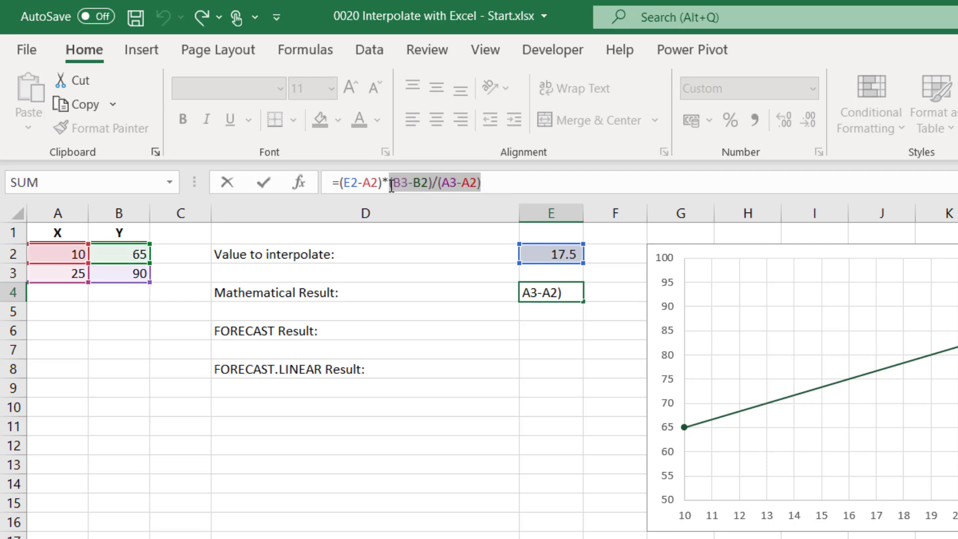
{"action": "key", "text": "Return"}
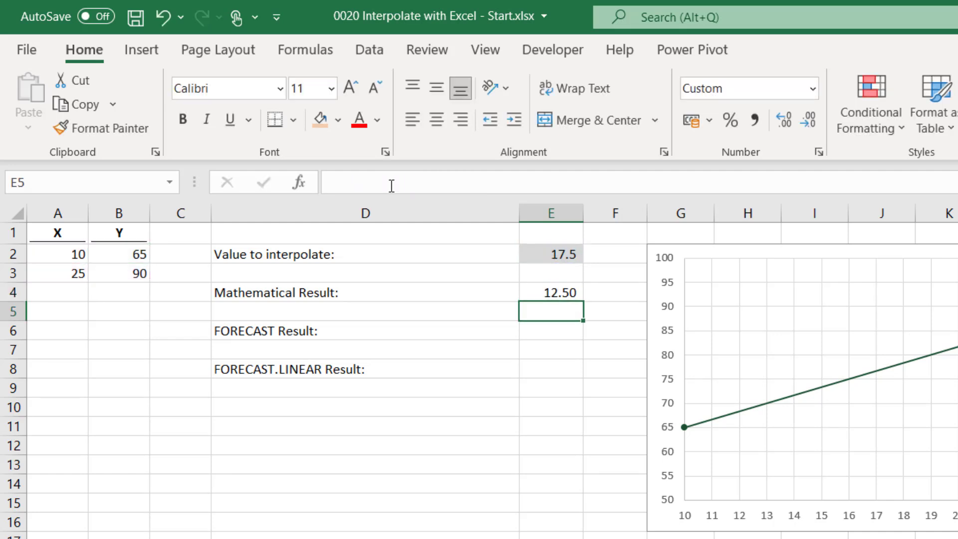
- Add B2+ at the start of the E4 formula so it returns the interpolated 77.50
{"action": "left_click", "coordinate": [550, 293]}
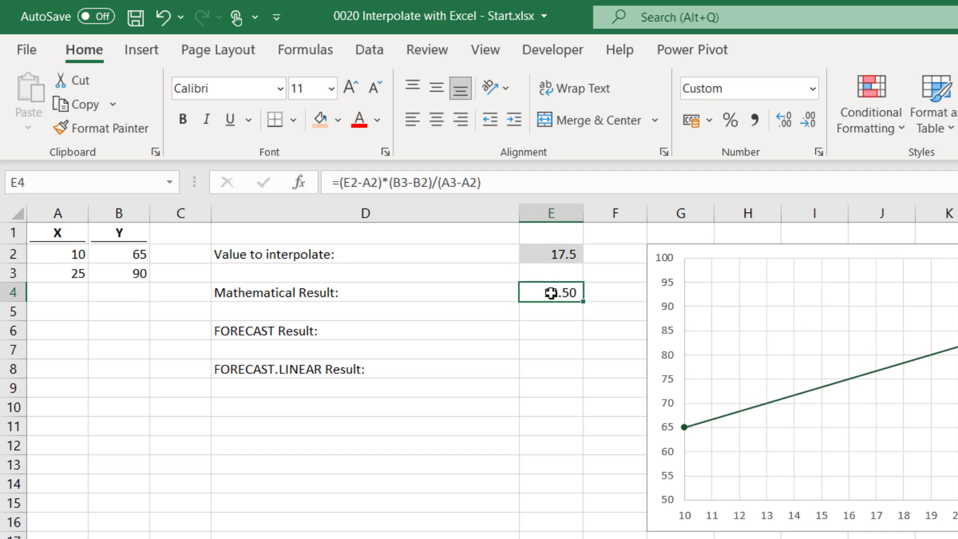
{"action": "left_click", "coordinate": [339, 183]}
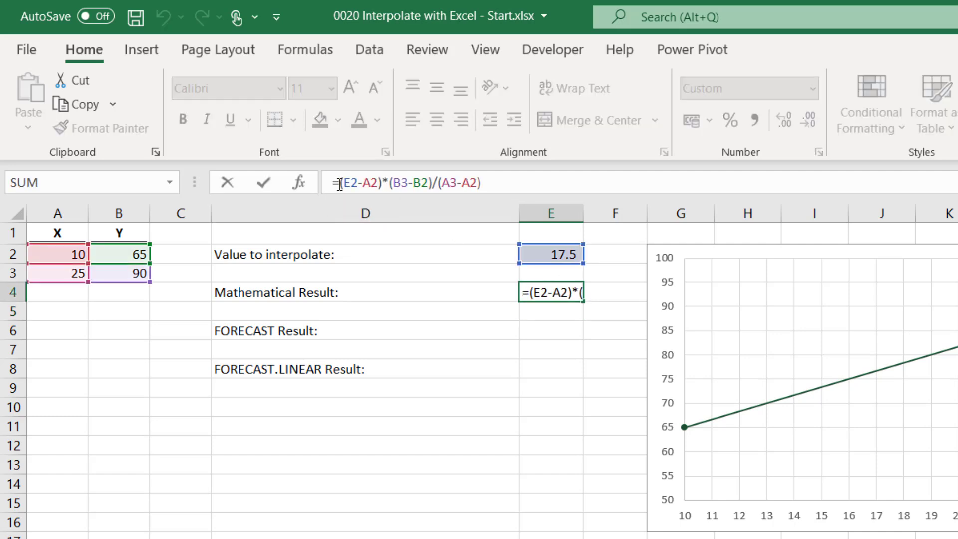
{"action": "left_click", "coordinate": [129, 254]}
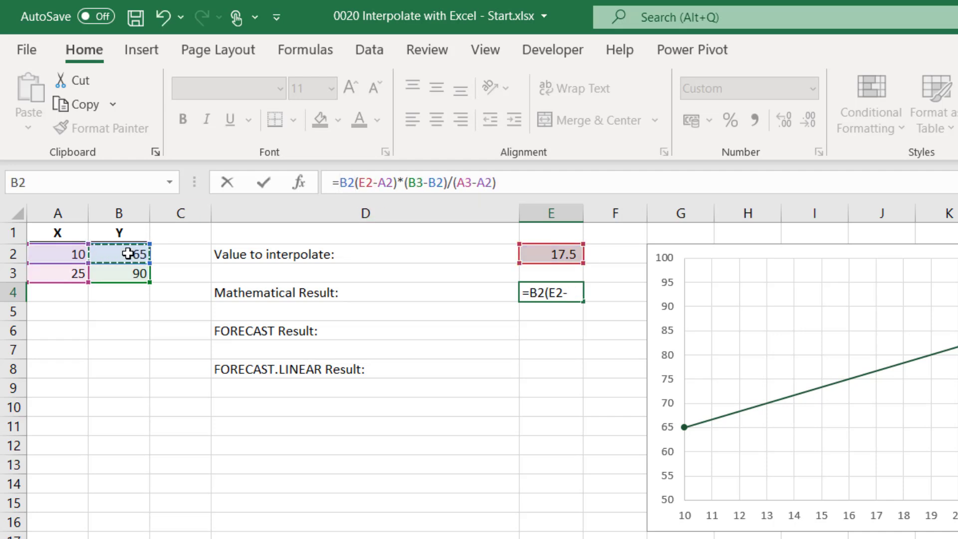
{"action": "type", "text": "+"}
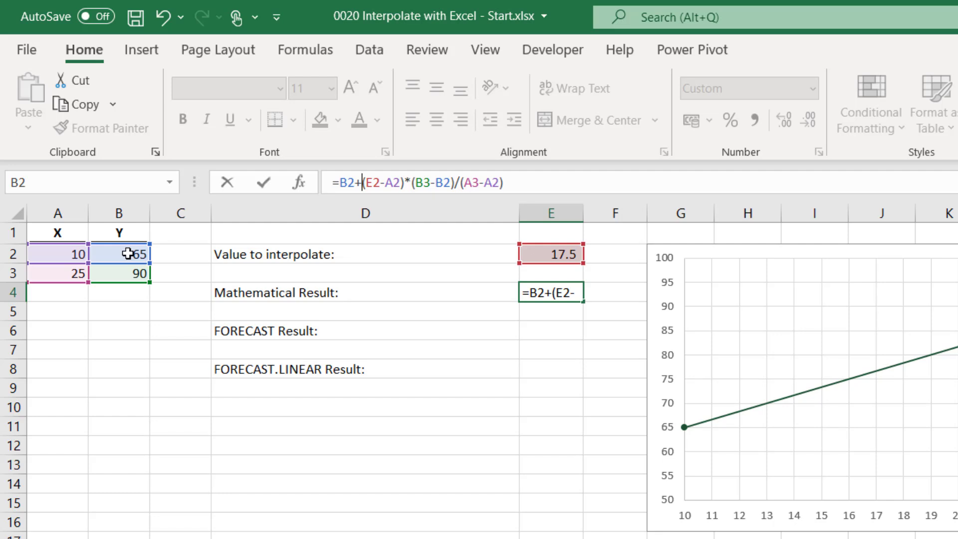
{"action": "key", "text": "Return"}
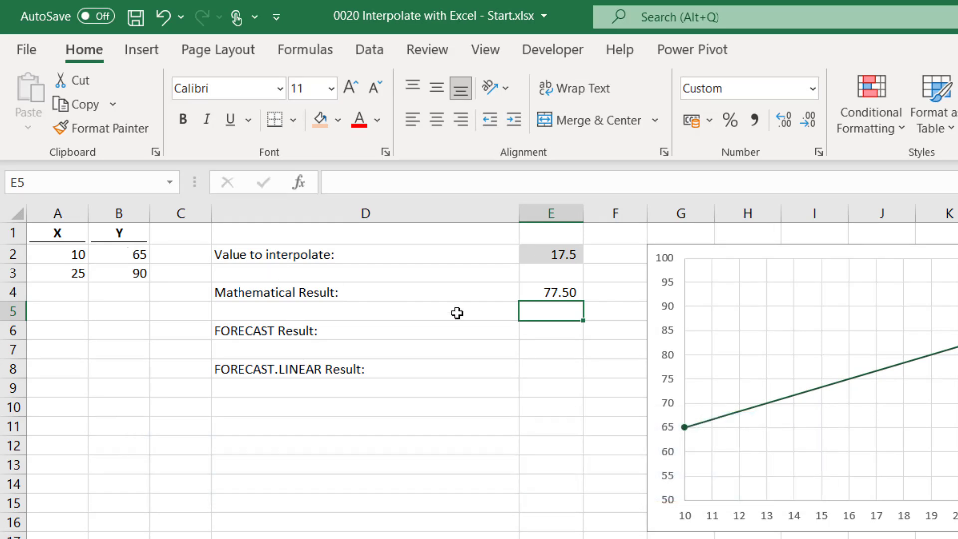
- Enter =FORECAST(E2,B2:B3,A2:A3) in E6 and show it with two decimals, 77.50
{"action": "left_click", "coordinate": [535, 334]}
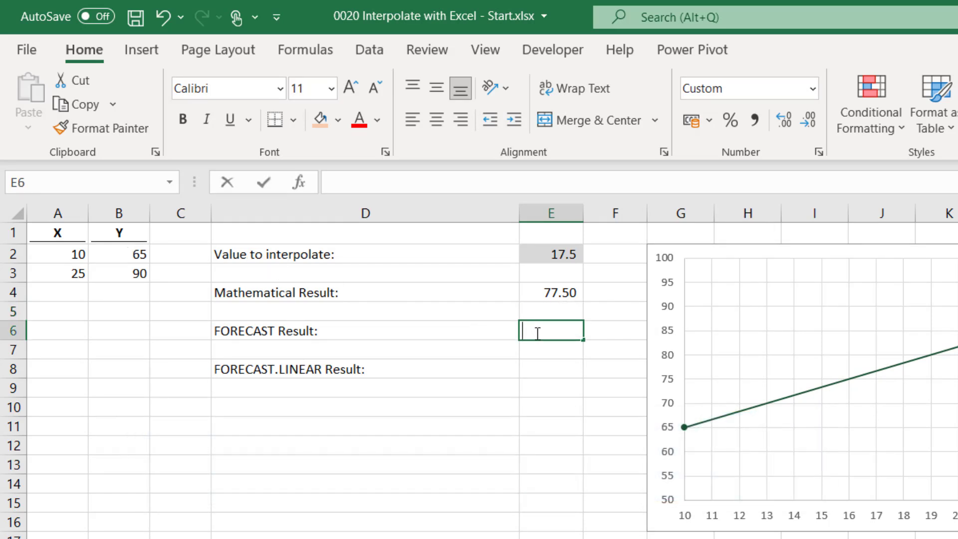
{"action": "double_click", "coordinate": [536, 333]}
{"action": "type", "text": "="}
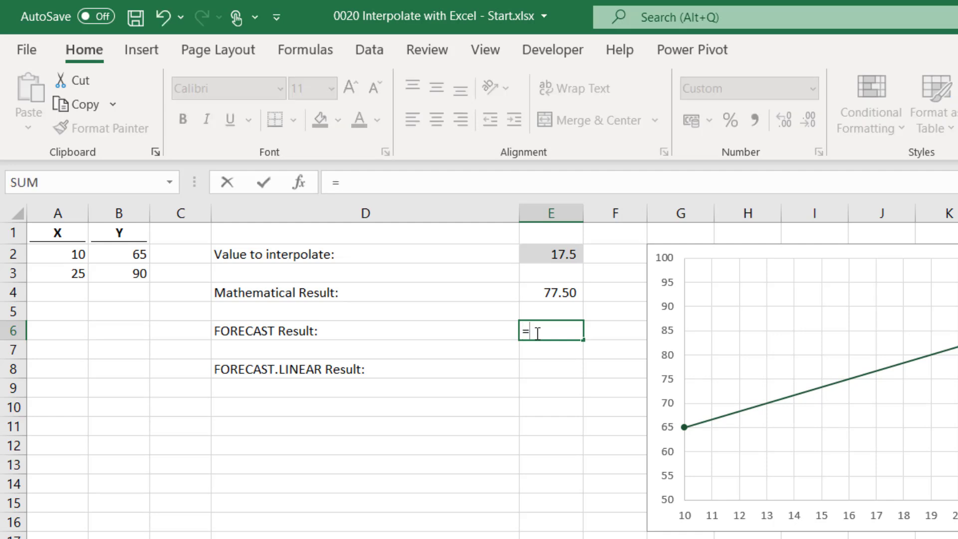
{"action": "type", "text": "FORECAST"}
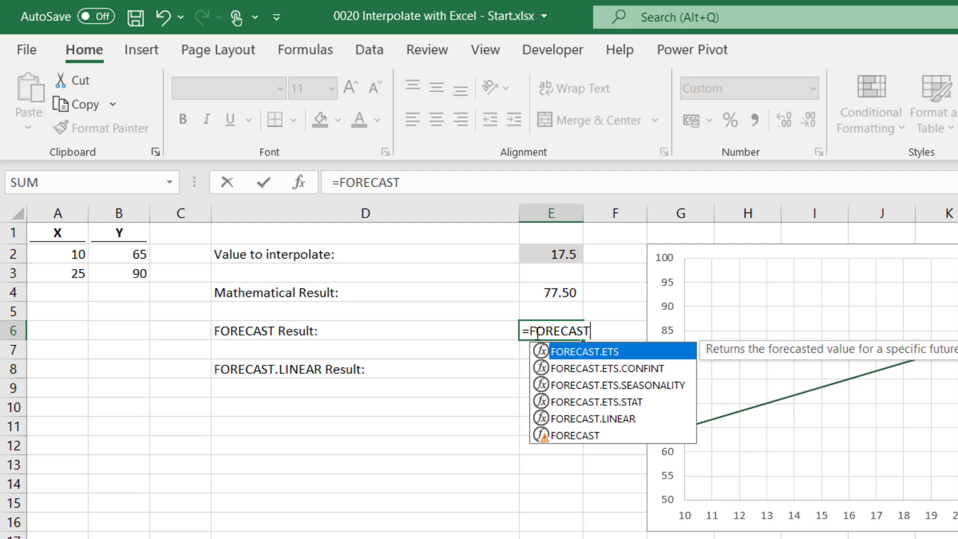
{"action": "type", "text": "("}
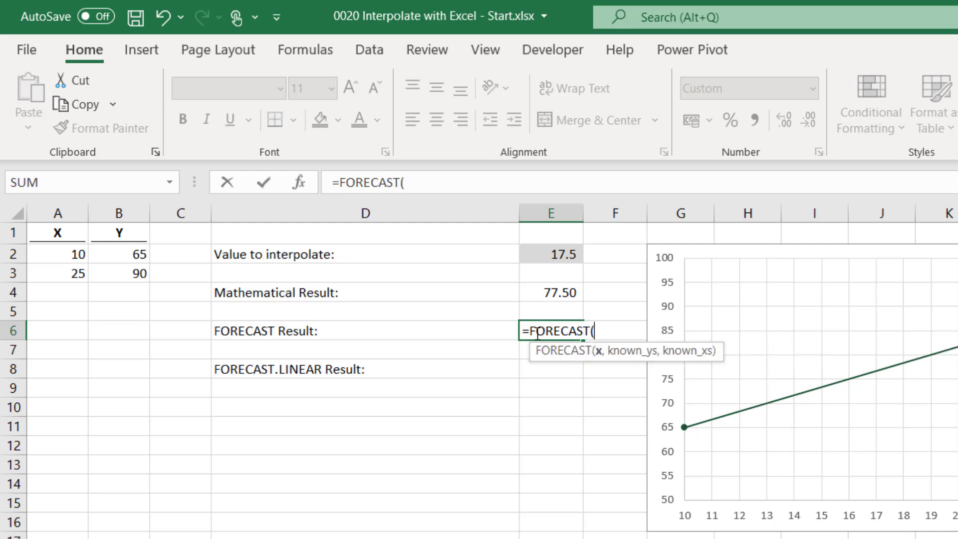
{"action": "left_click", "coordinate": [561, 252]}
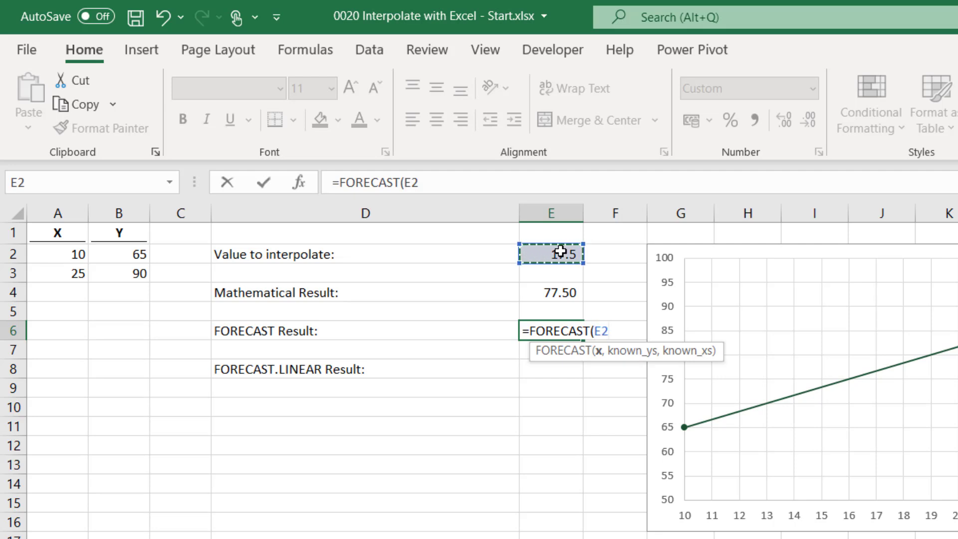
{"action": "type", "text": ","}
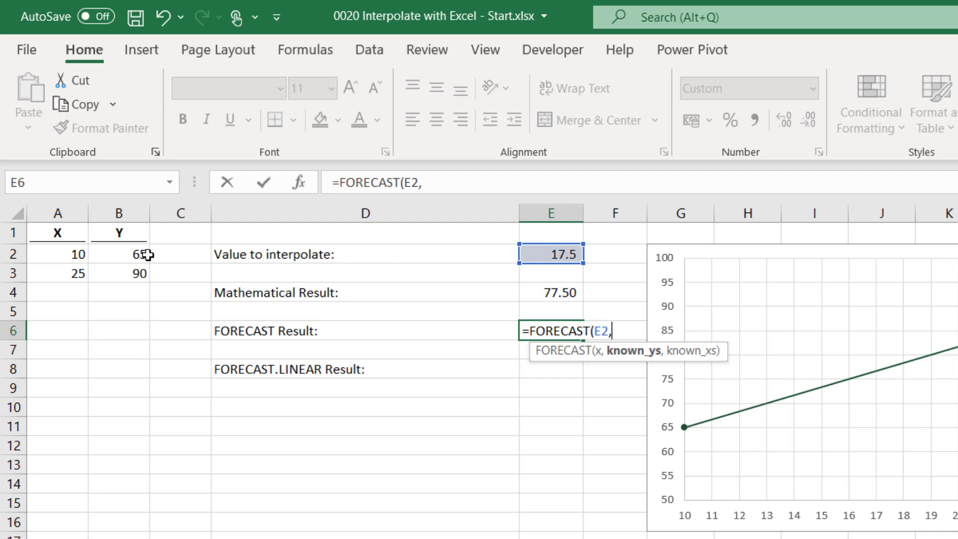
{"action": "left_click_drag", "start_coordinate": [133, 253], "coordinate": [131, 270]}
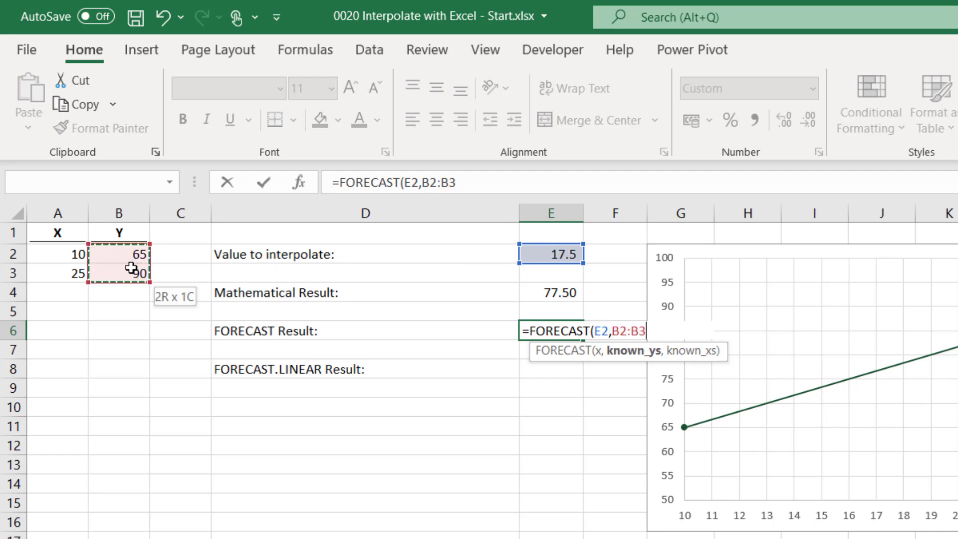
{"action": "type", "text": ","}
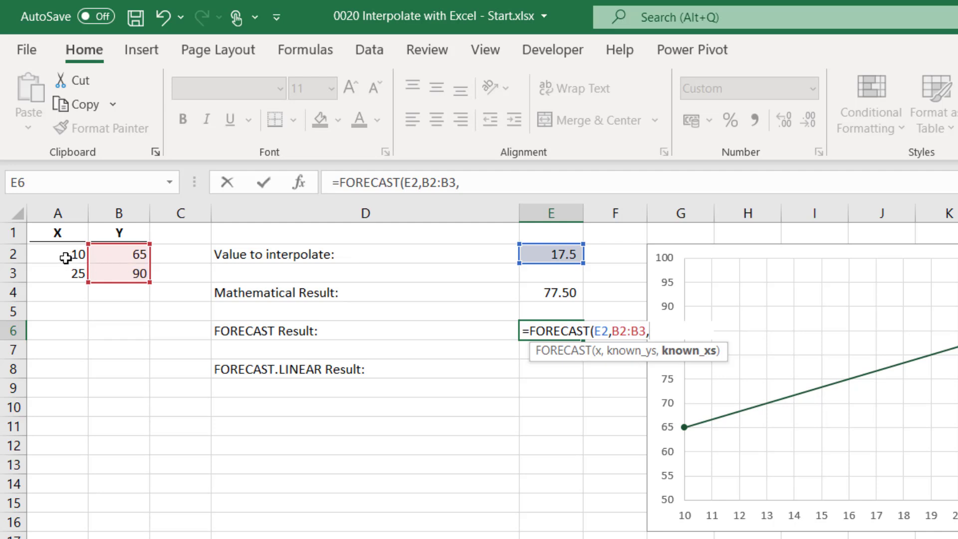
{"action": "left_click_drag", "start_coordinate": [66, 257], "coordinate": [66, 266]}
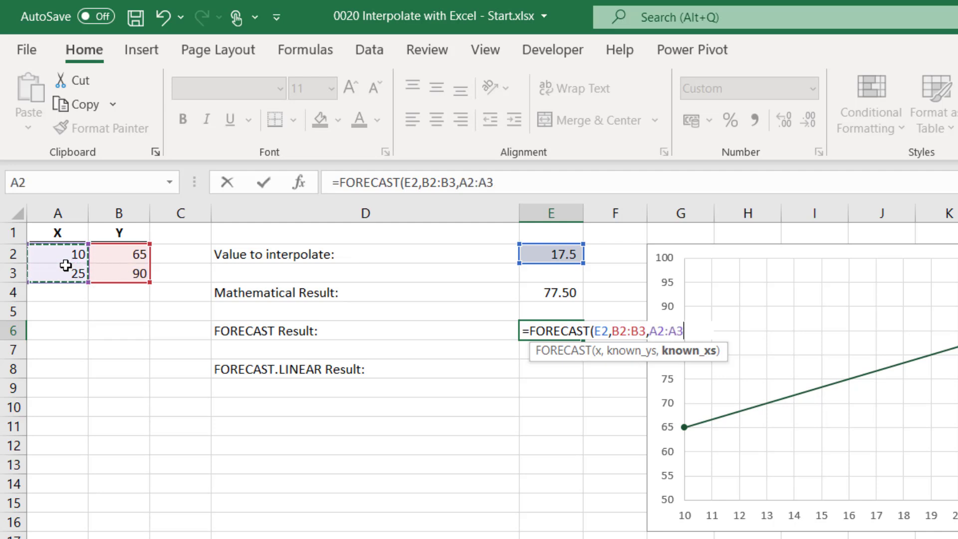
{"action": "type", "text": ")"}
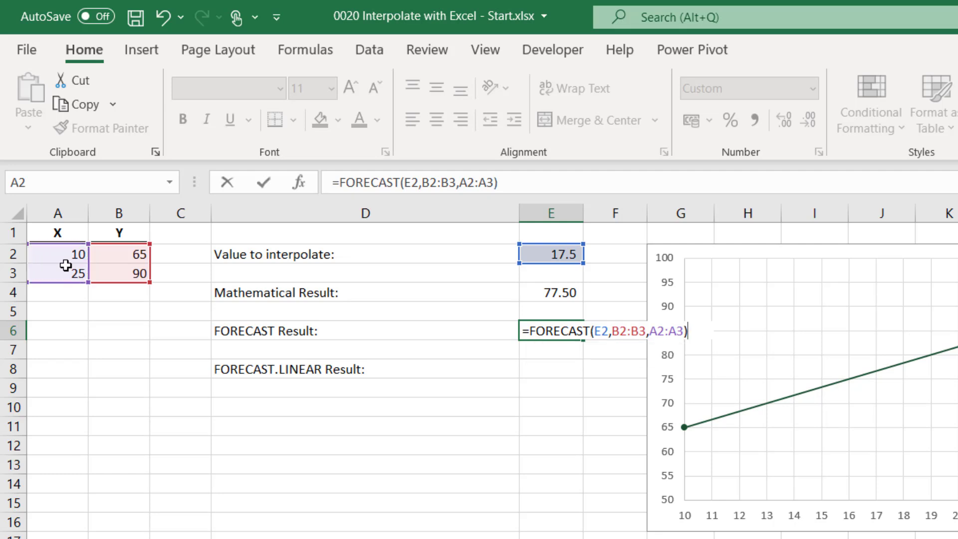
{"action": "key", "text": "Return"}
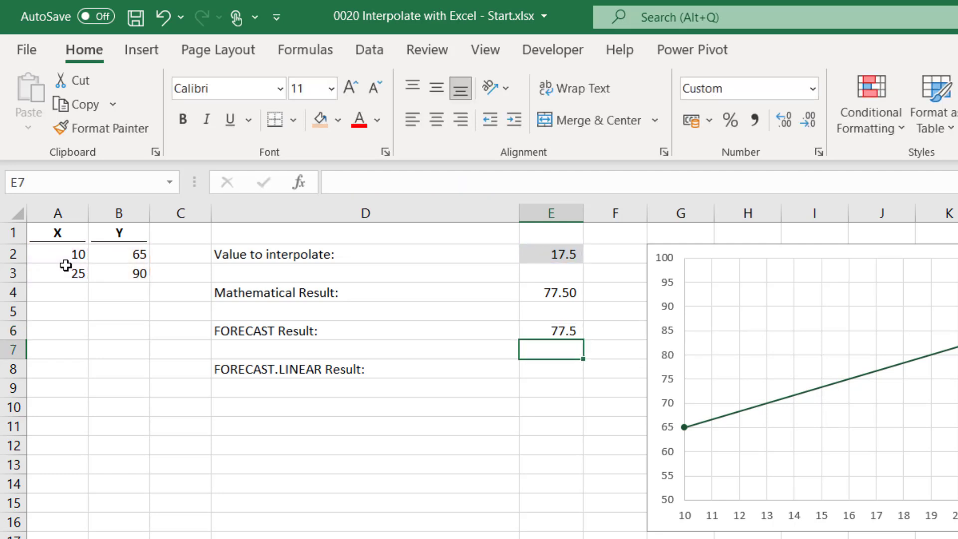
{"action": "left_click", "coordinate": [553, 332]}
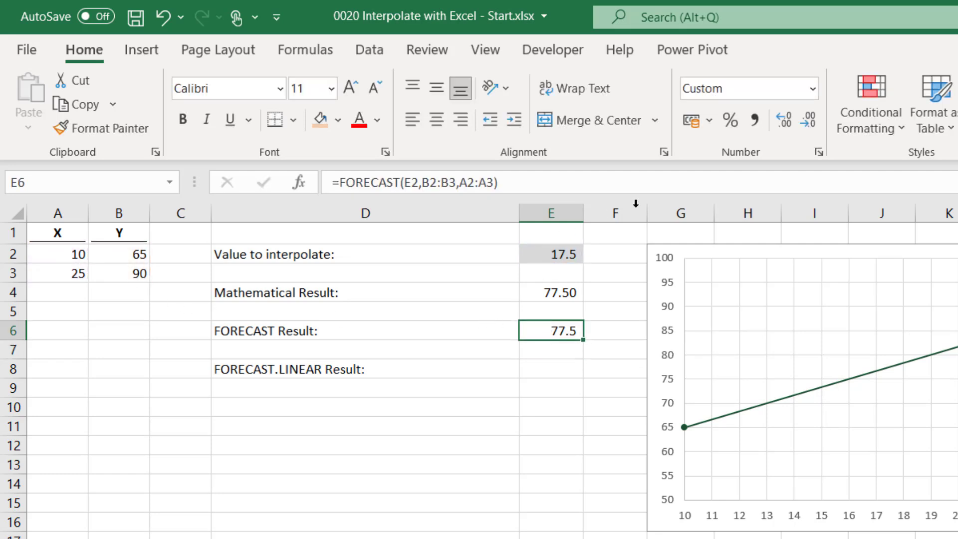
{"action": "left_click", "coordinate": [783, 121]}
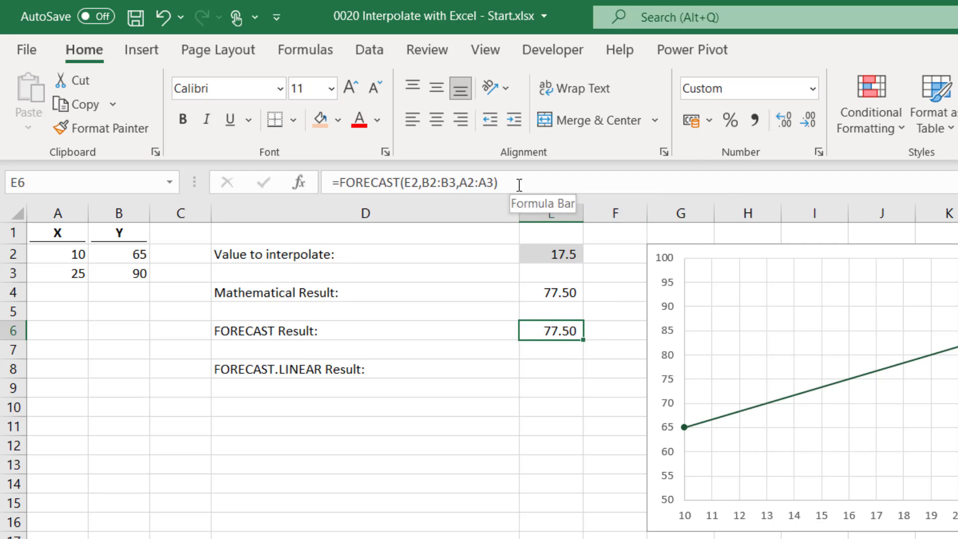
- Copy the formula into E8 as =FORECAST.LINEAR(E2,B2:B3,A2:A3), shown with two decimals
{"action": "left_click_drag", "start_coordinate": [518, 184], "coordinate": [318, 182]}
{"action": "key", "text": "ctrl+c"}
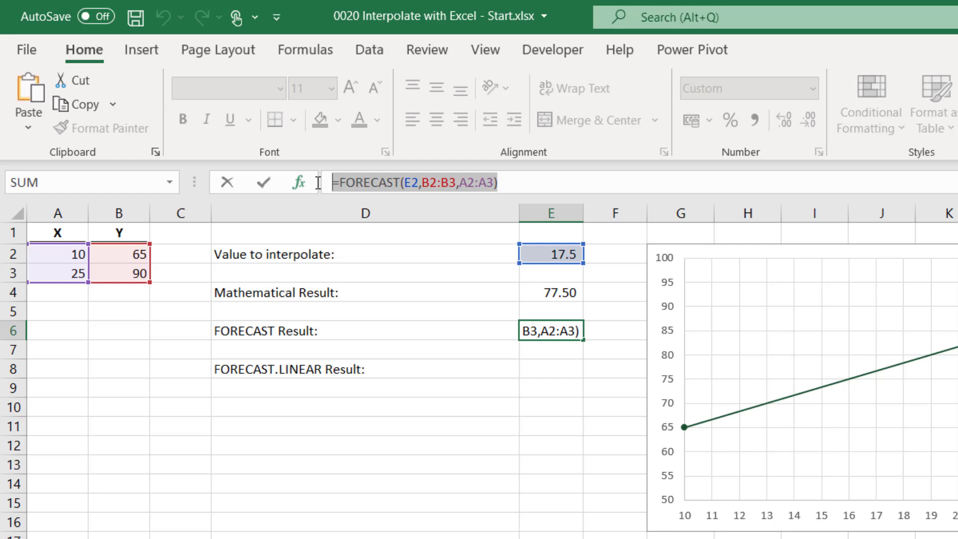
{"action": "key", "text": "Return"}
{"action": "left_click", "coordinate": [540, 365]}
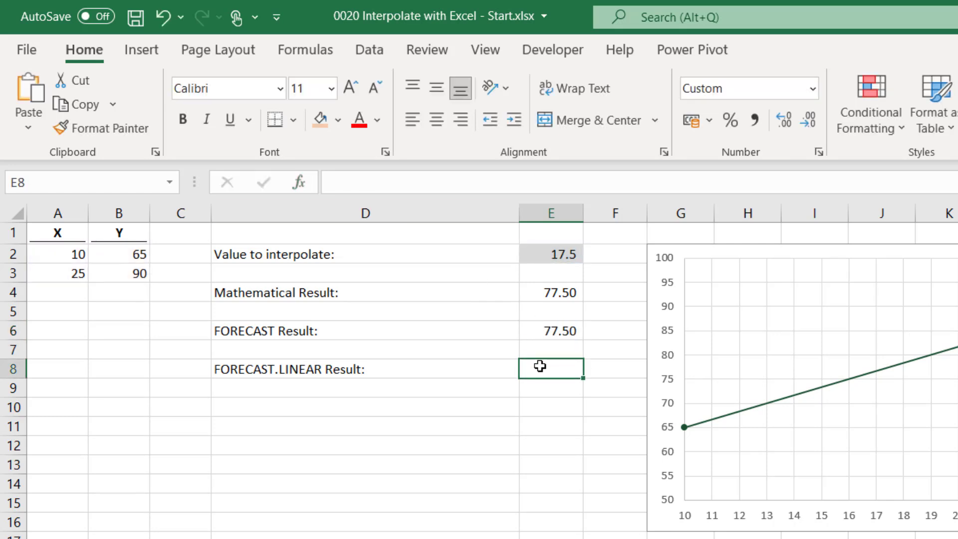
{"action": "left_click", "coordinate": [519, 188]}
{"action": "key", "text": "ctrl+v"}
{"action": "left_click", "coordinate": [401, 181]}
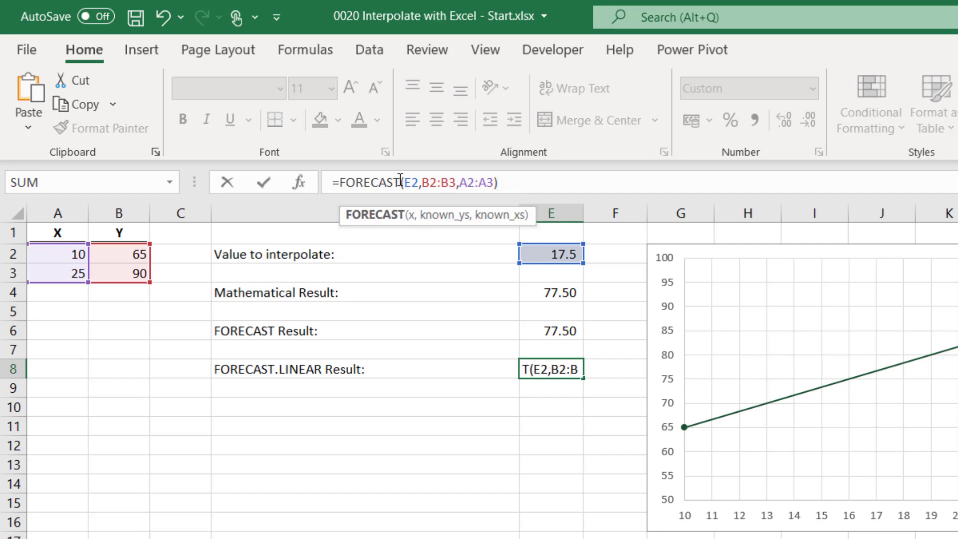
{"action": "type", "text": ".LINEAR"}
{"action": "key", "text": "Return"}
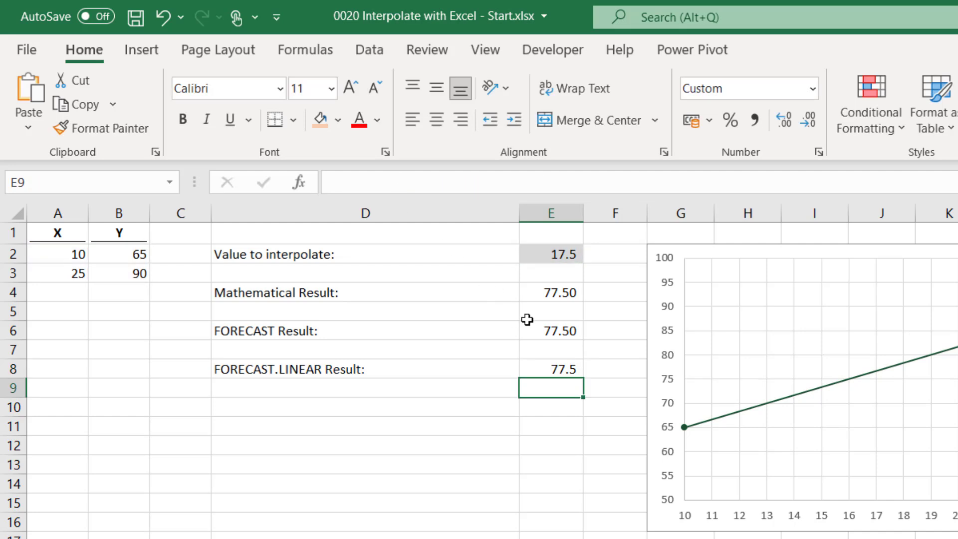
{"action": "left_click", "coordinate": [549, 368]}
{"action": "left_click", "coordinate": [785, 124]}
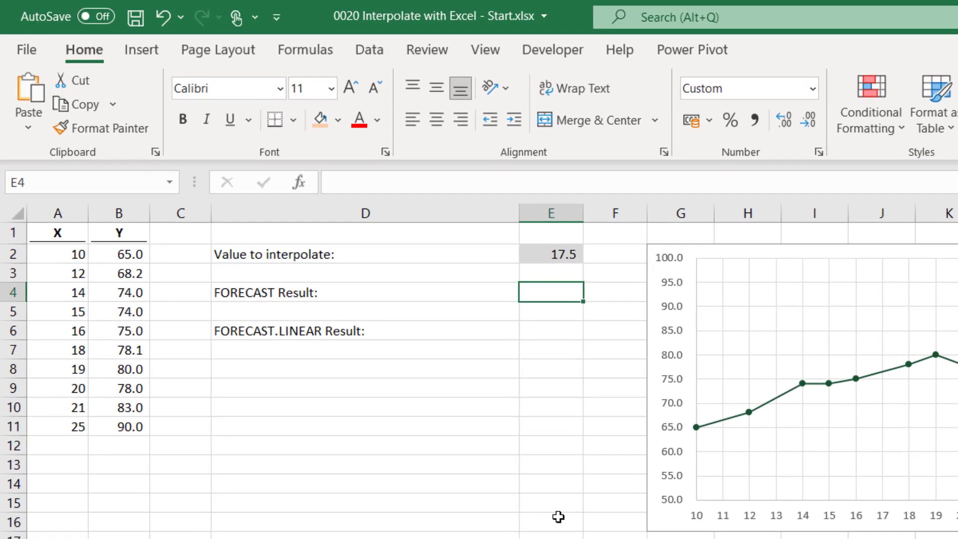
- Enter =FORECAST(E2,B2:B11,A2:A11) in E4 over all ten points, shown with two decimals, 77.31
{"action": "left_click", "coordinate": [429, 184]}
{"action": "type", "text": "=FORECAST("}
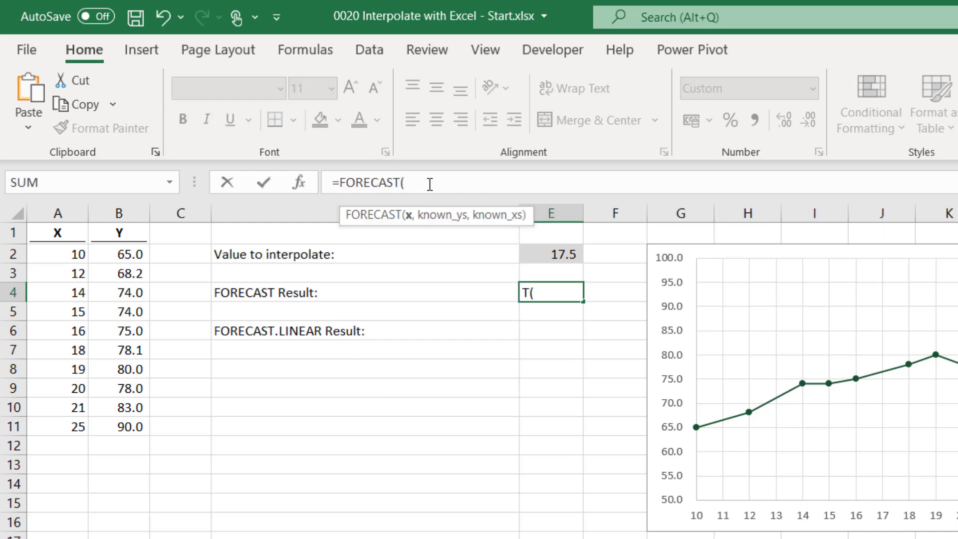
{"action": "left_click", "coordinate": [558, 251]}
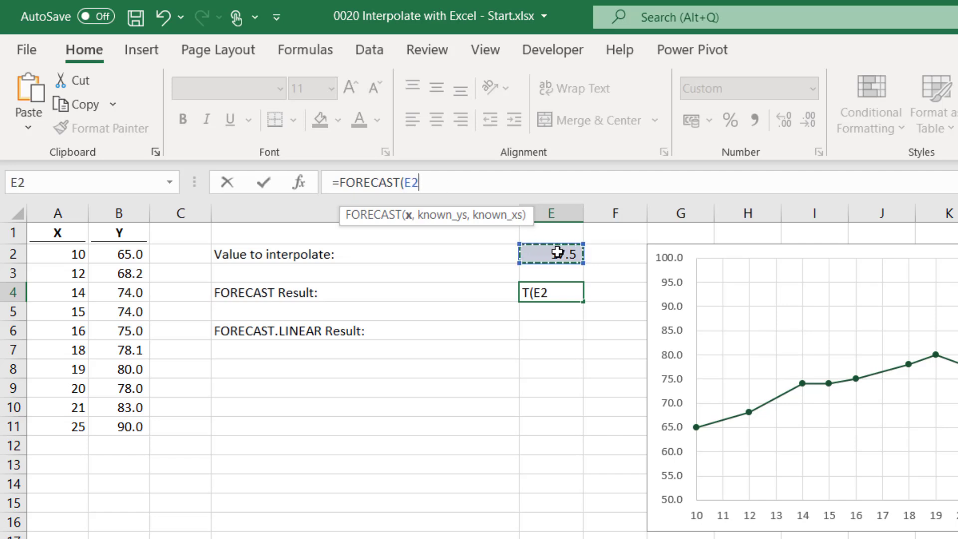
{"action": "type", "text": ","}
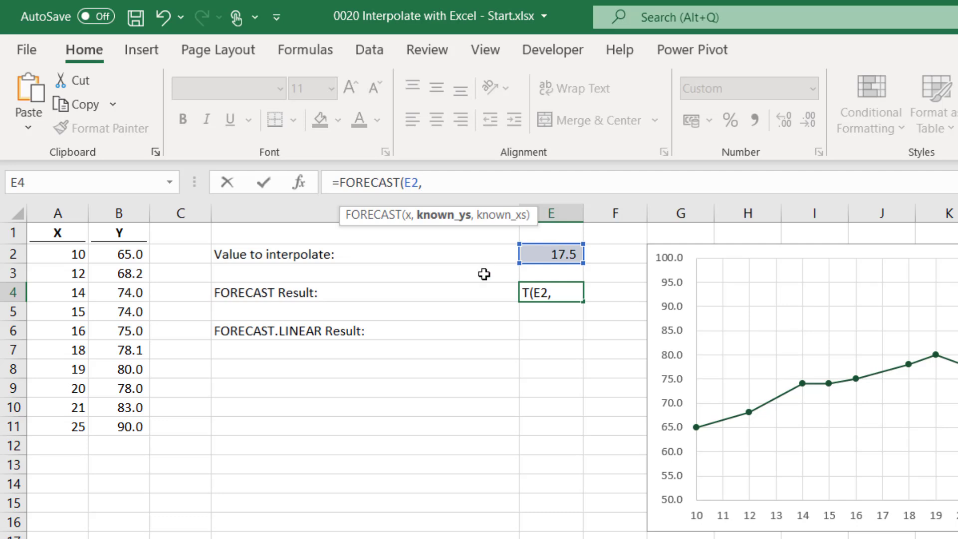
{"action": "left_click_drag", "start_coordinate": [133, 255], "coordinate": [115, 424]}
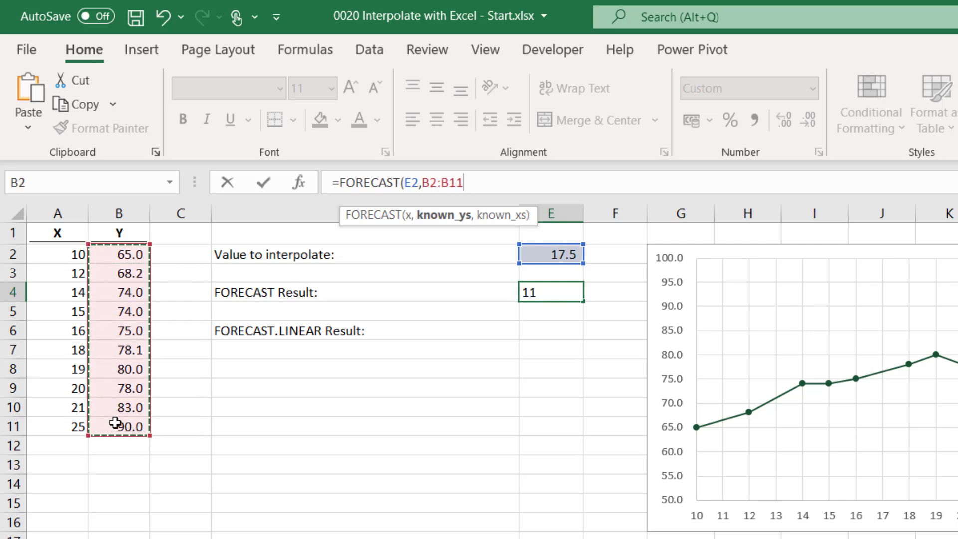
{"action": "type", "text": ","}
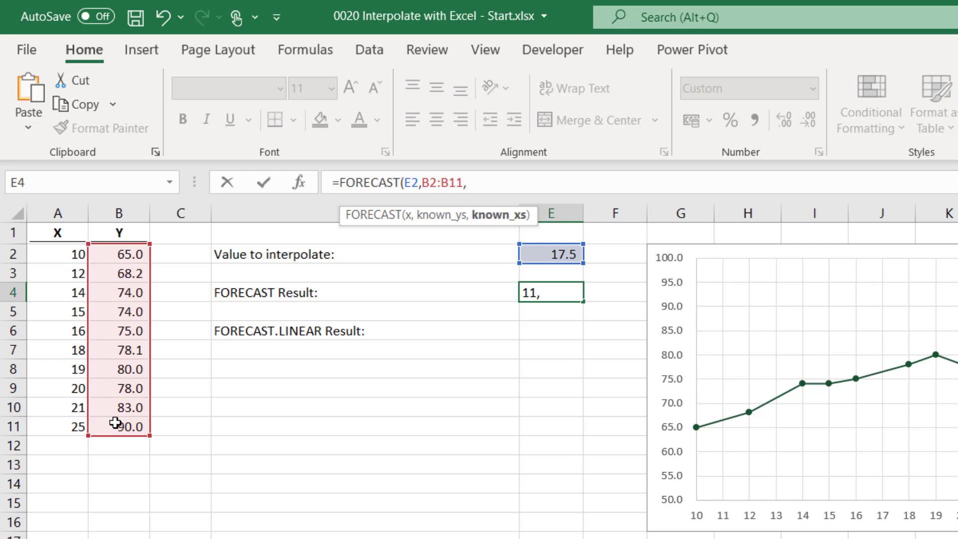
{"action": "left_click_drag", "start_coordinate": [75, 255], "coordinate": [54, 421]}
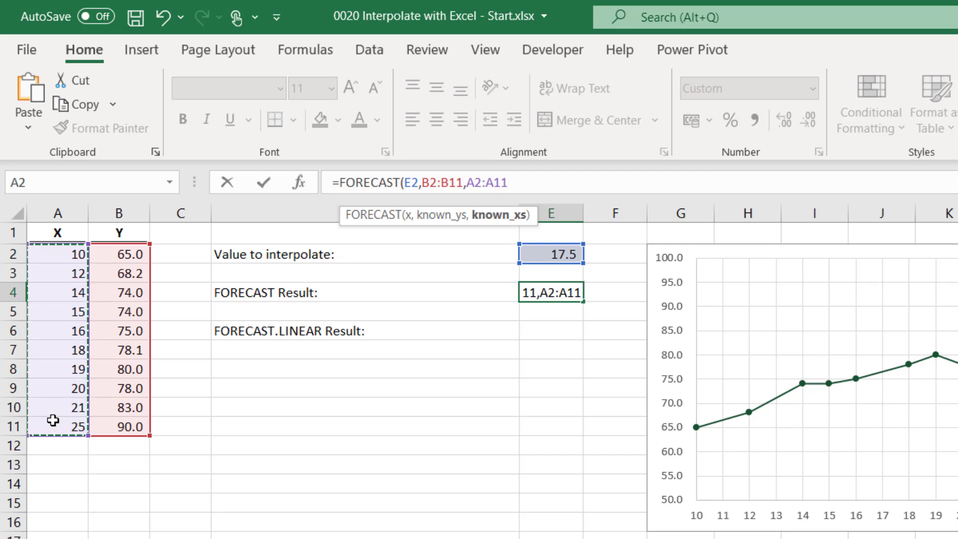
{"action": "type", "text": ")"}
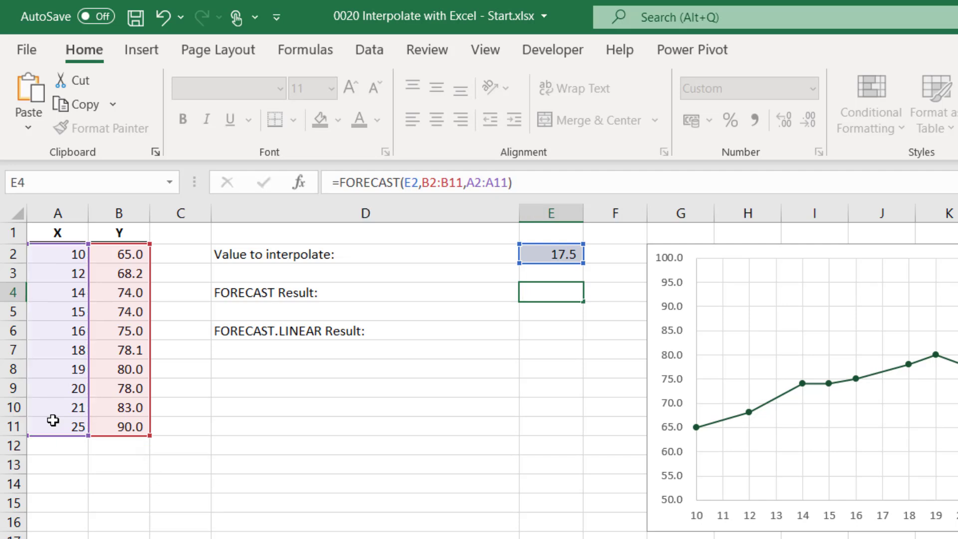
{"action": "key", "text": "Return"}
{"action": "left_click", "coordinate": [546, 284]}
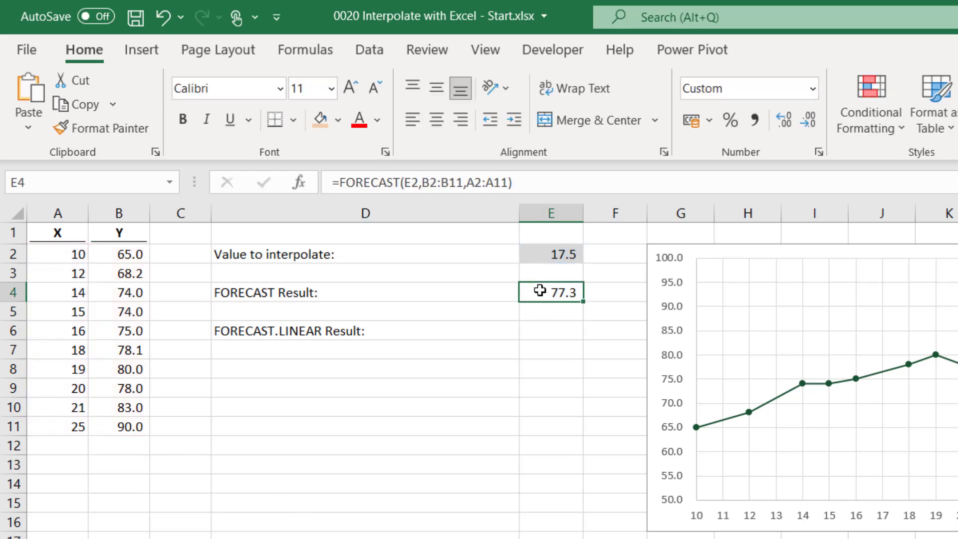
{"action": "left_click", "coordinate": [784, 122]}
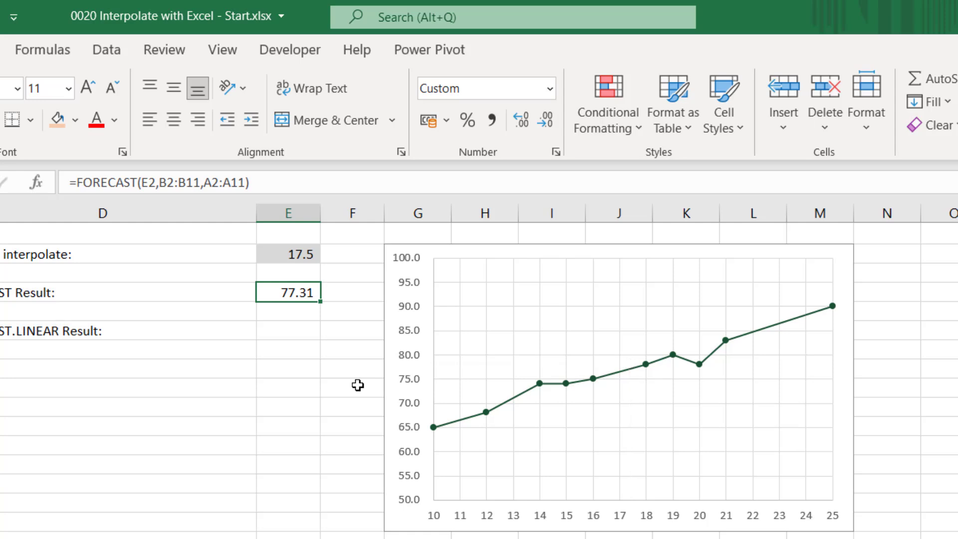
- Copy E4's formula into E6 as FORECAST.LINEAR over all ten points, shown with two decimals, 77.31
{"action": "left_click_drag", "start_coordinate": [546, 179], "coordinate": [285, 177]}
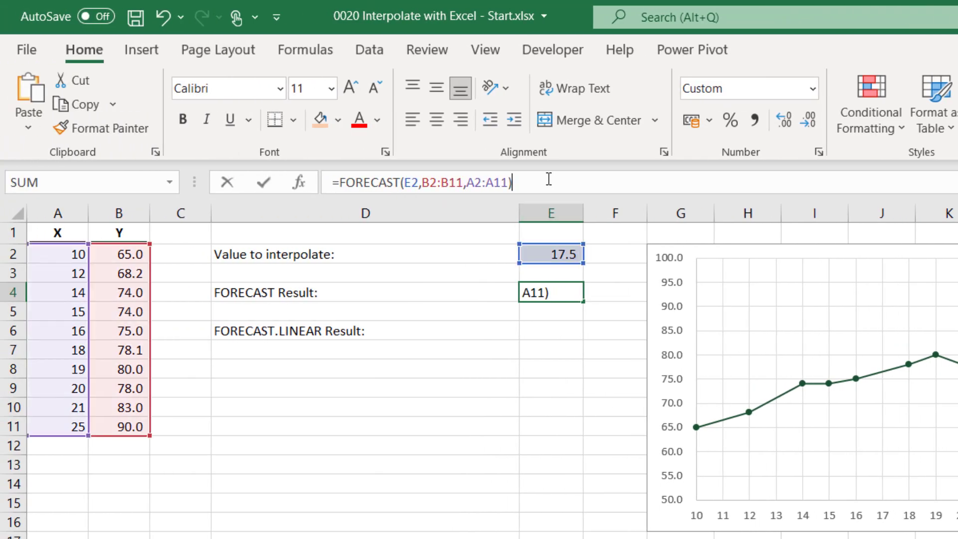
{"action": "key", "text": "Return"}
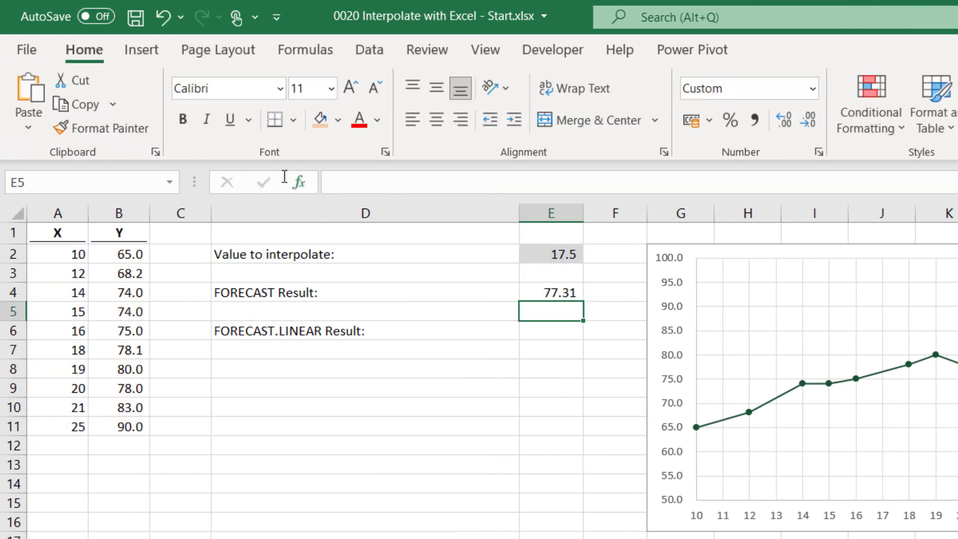
{"action": "left_click", "coordinate": [565, 334]}
{"action": "left_click", "coordinate": [533, 184]}
{"action": "key", "text": "ctrl+v"}
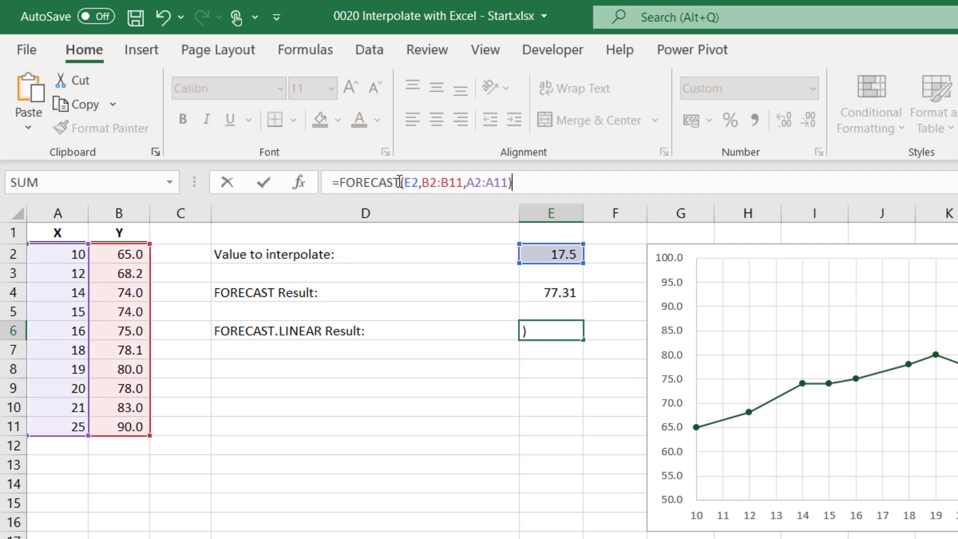
{"action": "left_click", "coordinate": [401, 183]}
{"action": "type", "text": "."}
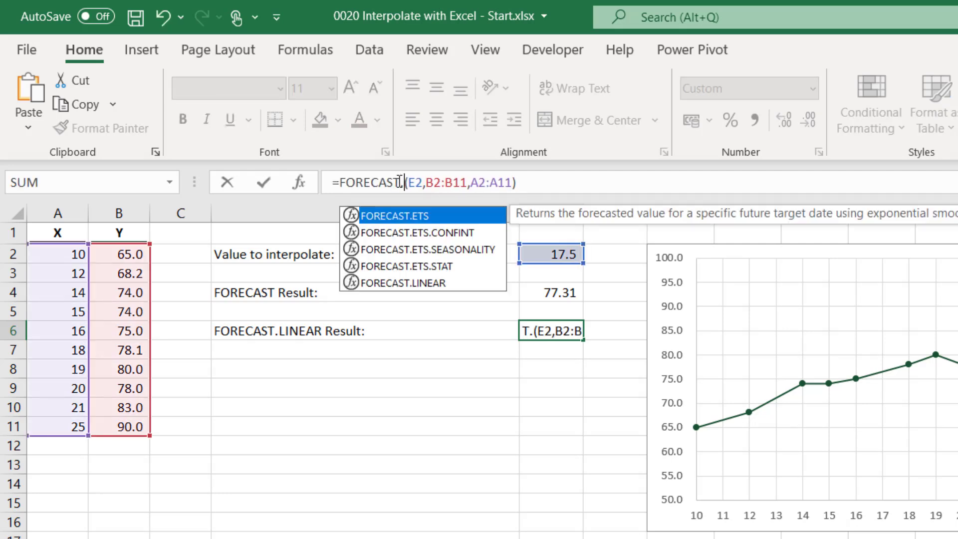
{"action": "type", "text": "LINEAR"}
{"action": "key", "text": "Return"}
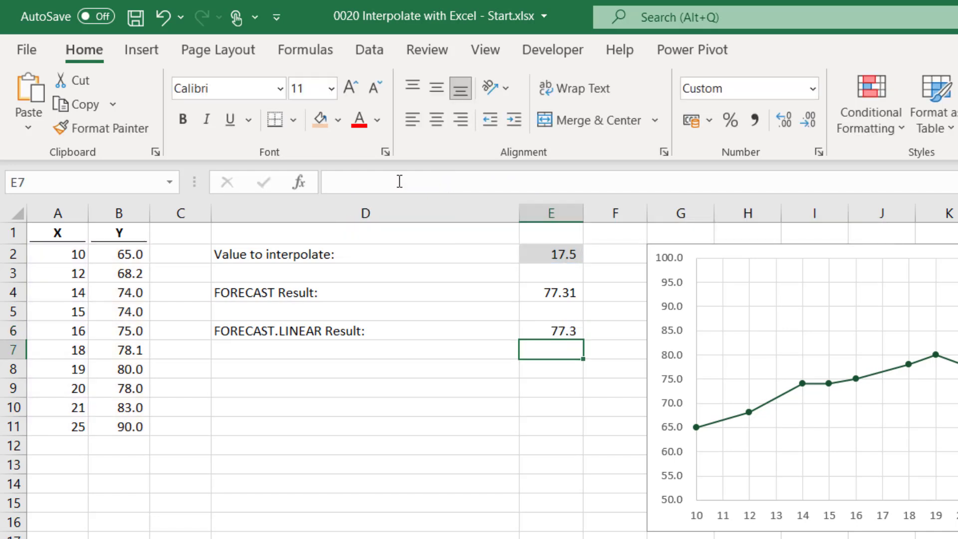
{"action": "left_click", "coordinate": [543, 329]}
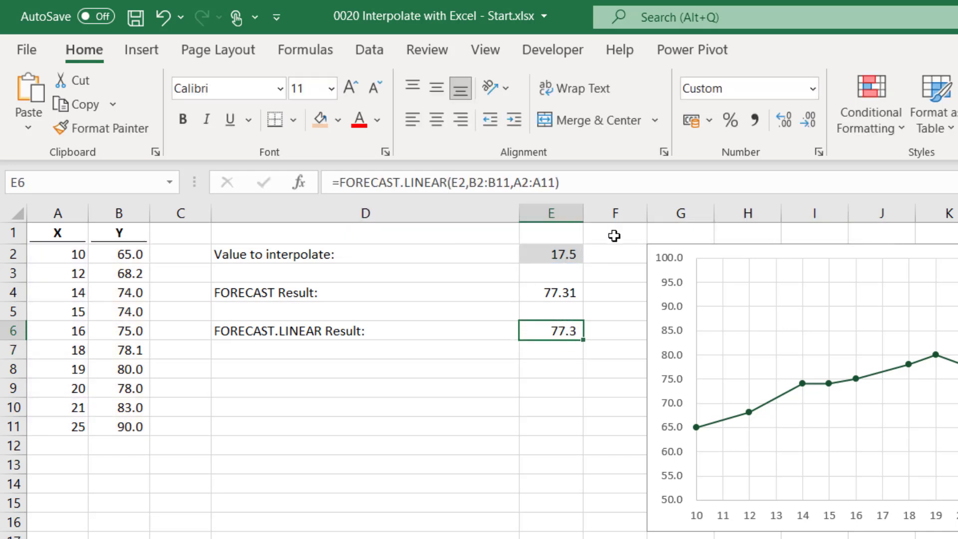
{"action": "left_click", "coordinate": [784, 119]}
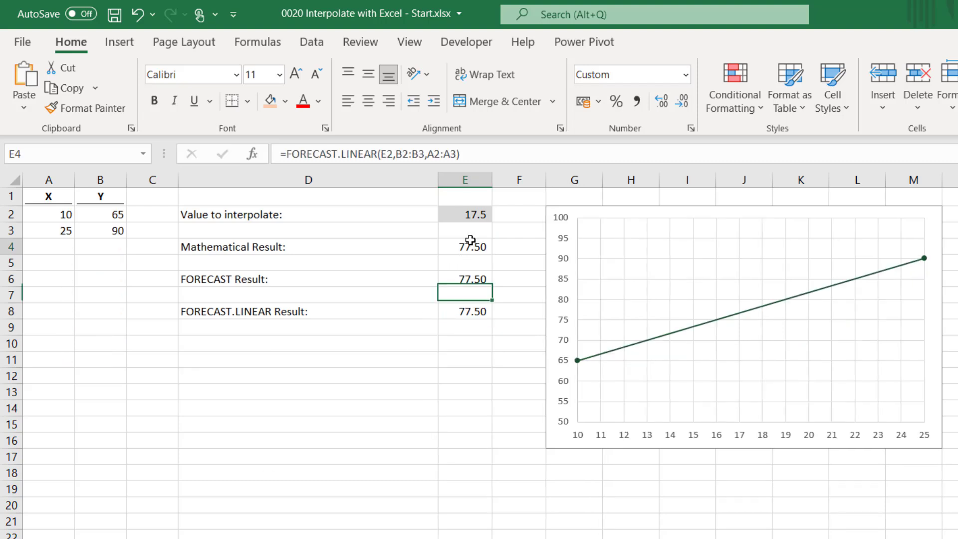
- Copy the interpolation formula from E4 and paste it into E4 on the new sheet
{"action": "left_click", "coordinate": [468, 246]}
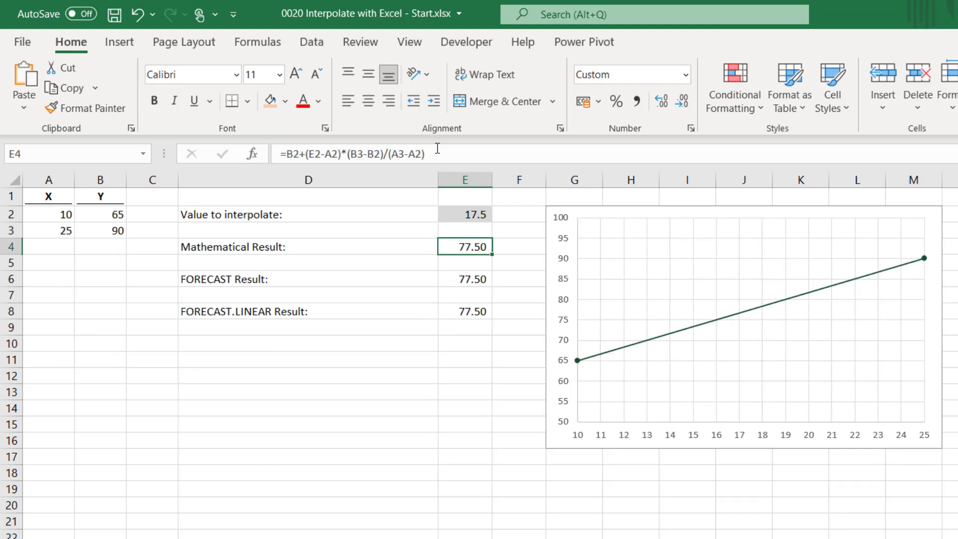
{"action": "left_click_drag", "start_coordinate": [437, 153], "coordinate": [237, 154]}
{"action": "key", "text": "ctrl+c"}
{"action": "key", "text": "Escape"}
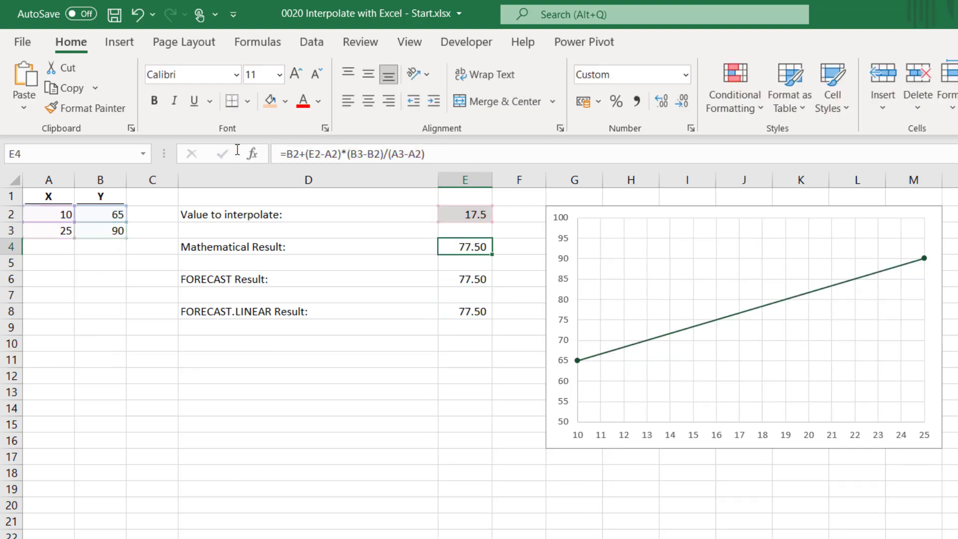
{"action": "left_click", "coordinate": [486, 149]}
{"action": "key", "text": "ctrl+v"}
{"action": "key", "text": "Return"}
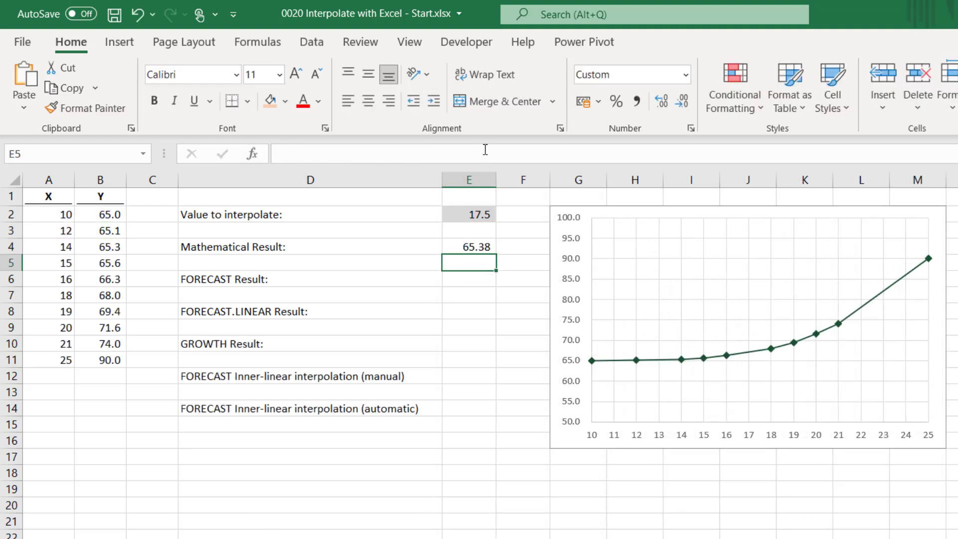
- Drag the B3 and A3 references down to B11 and A11 so E4 shows 77.50
{"action": "double_click", "coordinate": [471, 247]}
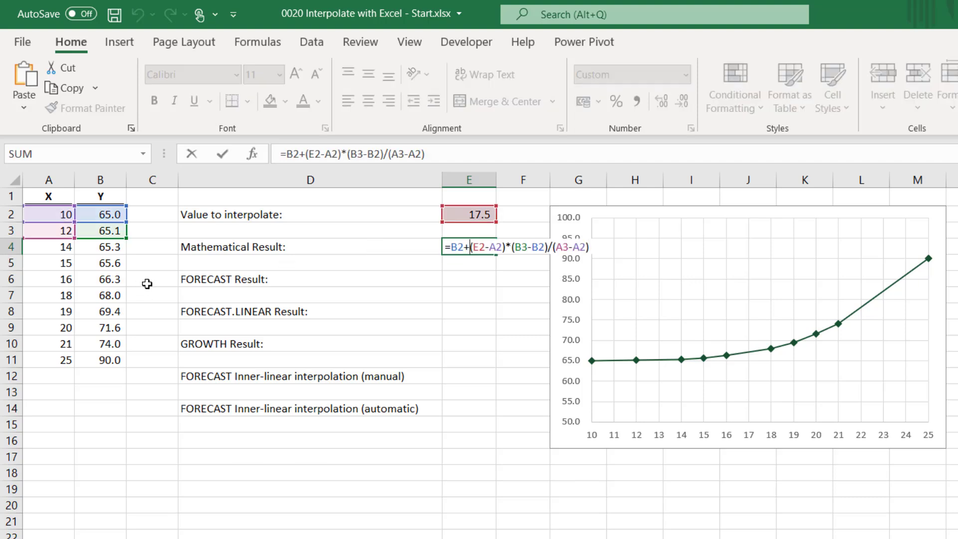
{"action": "left_click_drag", "start_coordinate": [111, 241], "coordinate": [103, 358]}
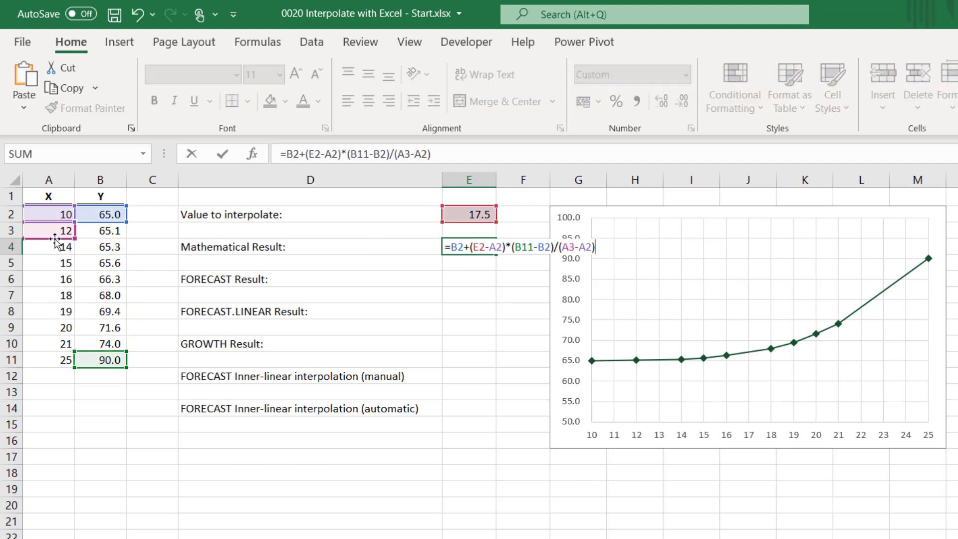
{"action": "left_click_drag", "start_coordinate": [52, 237], "coordinate": [45, 362]}
{"action": "key", "text": "Return"}
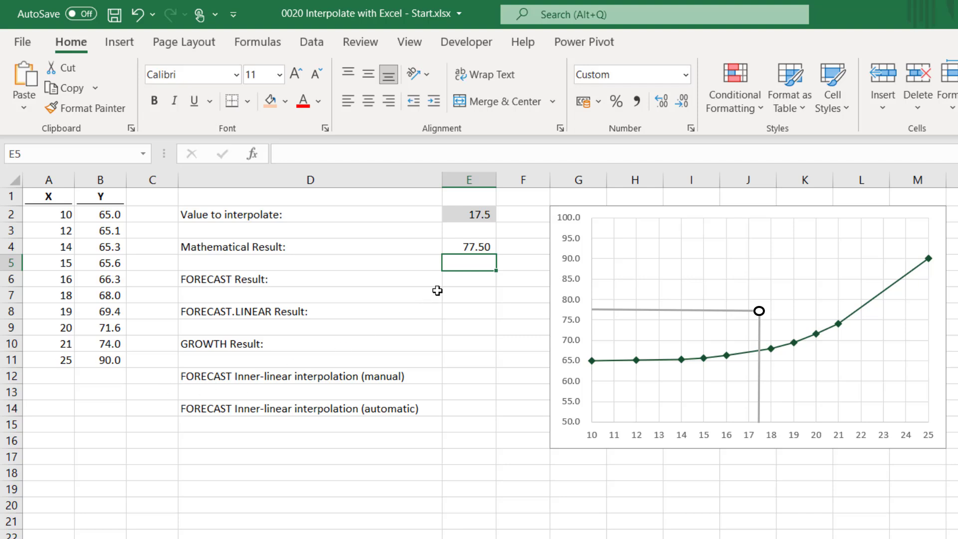
- Enter =FORECAST(E2,B2:B11,A2:A11) in E6, giving 70.75, and copy its formula text
{"action": "left_click", "coordinate": [456, 279]}
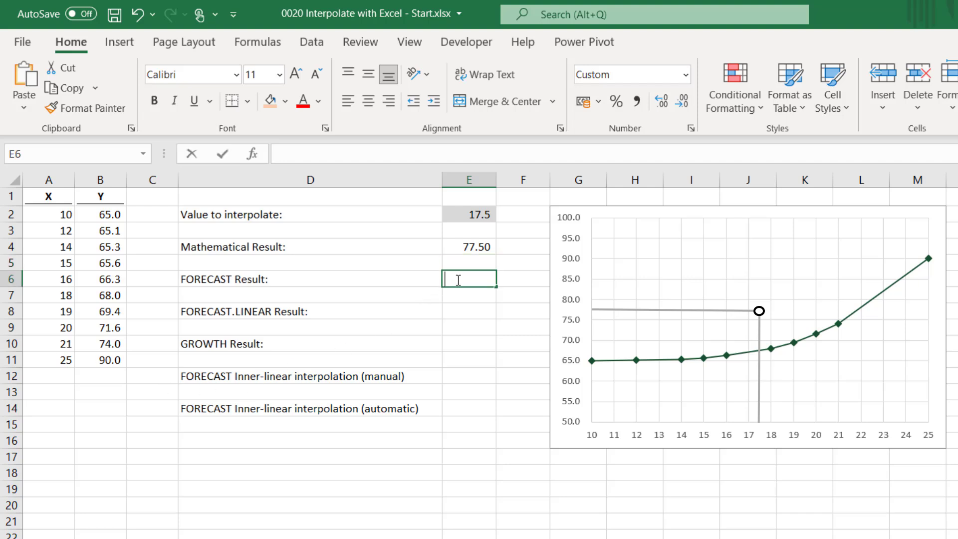
{"action": "type", "text": "=FORE"}
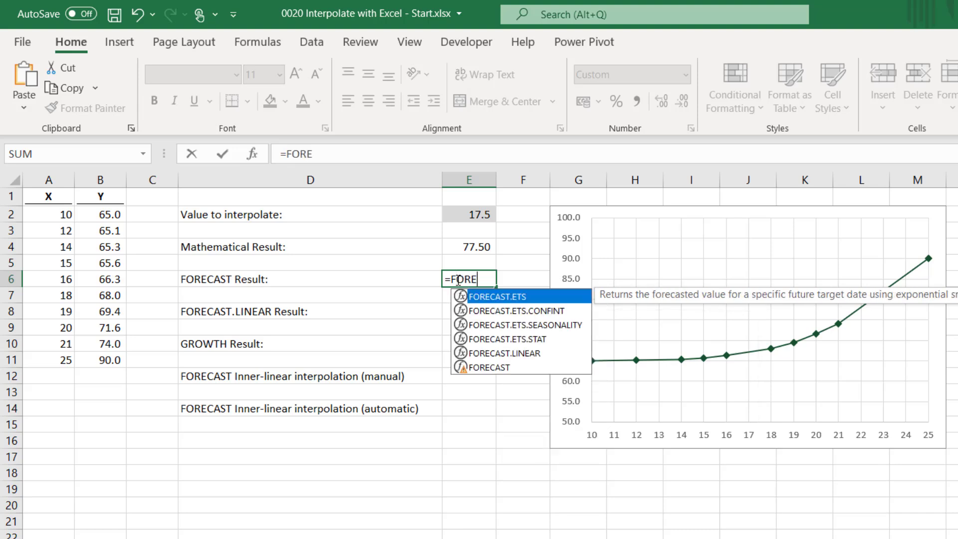
{"action": "type", "text": "CAST("}
{"action": "left_click", "coordinate": [476, 217]}
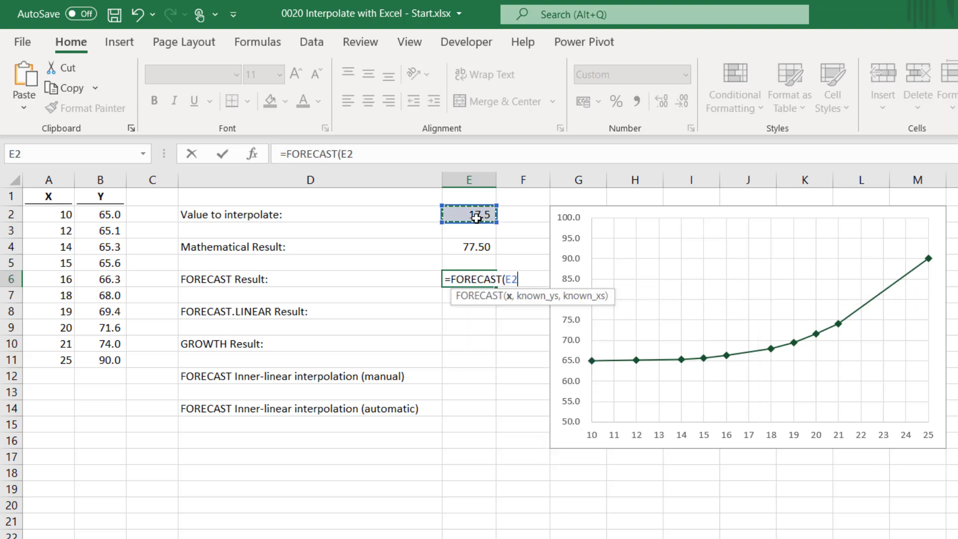
{"action": "type", "text": ","}
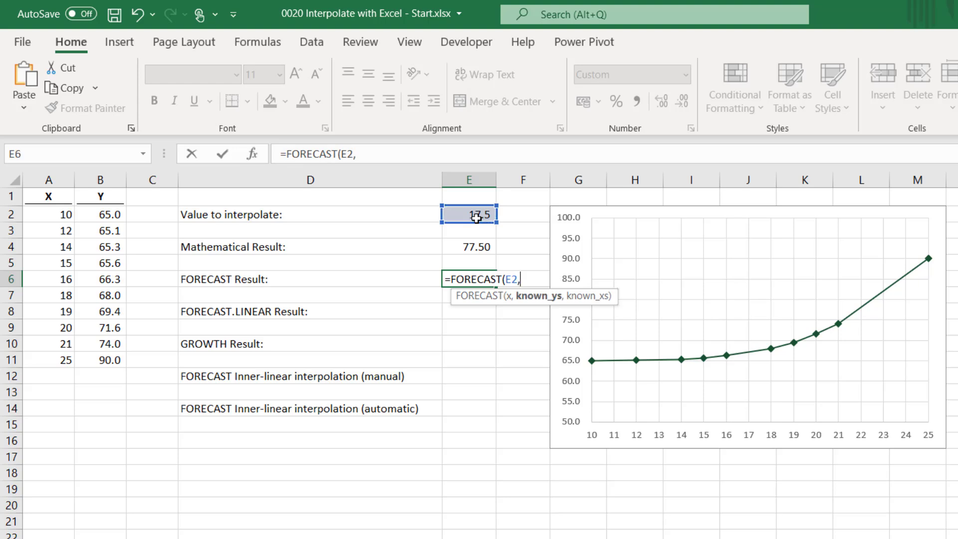
{"action": "left_click_drag", "start_coordinate": [105, 213], "coordinate": [108, 356]}
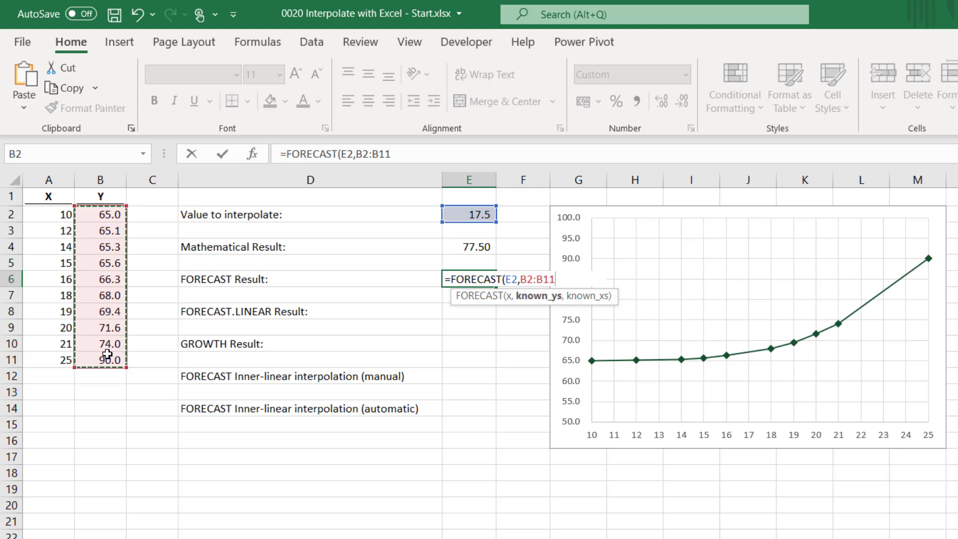
{"action": "type", "text": ","}
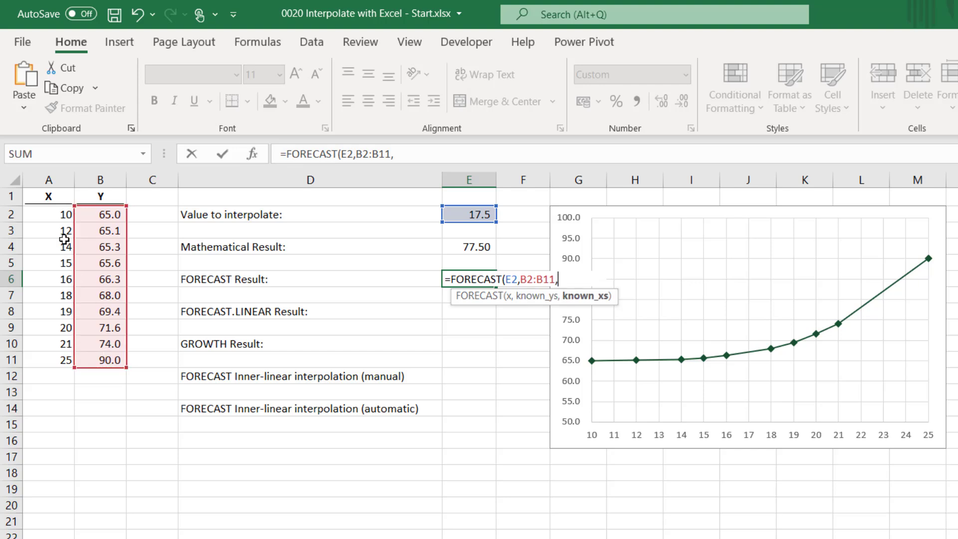
{"action": "left_click_drag", "start_coordinate": [58, 215], "coordinate": [38, 352]}
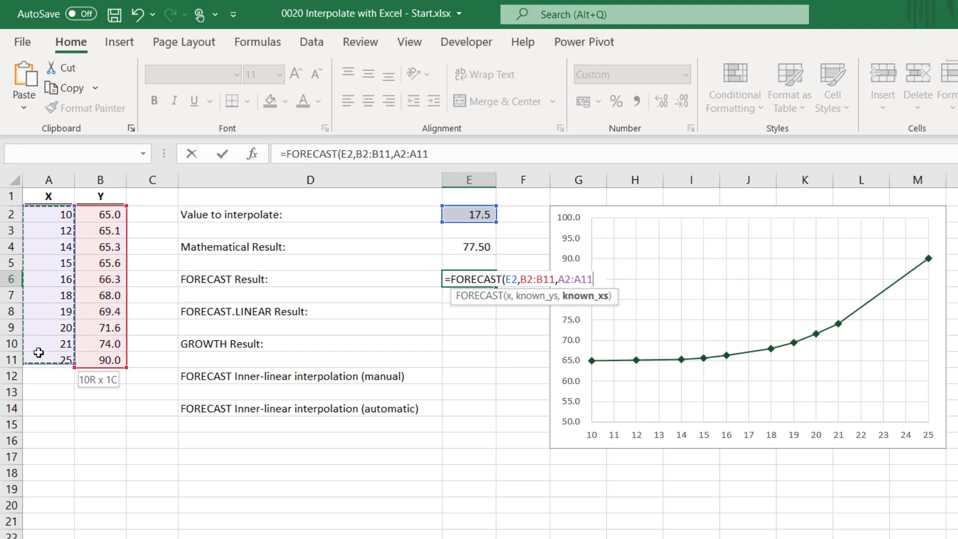
{"action": "type", "text": ")"}
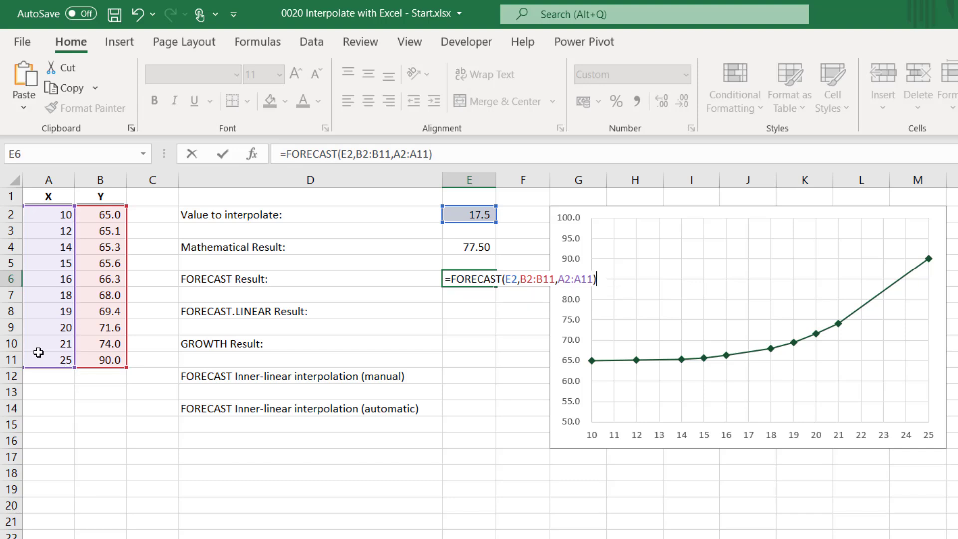
{"action": "key", "text": "Return"}
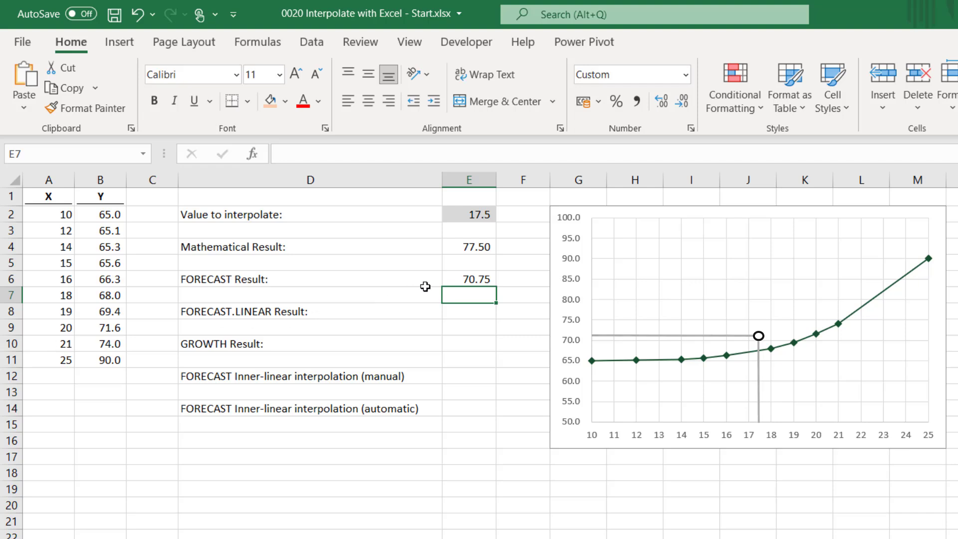
{"action": "left_click", "coordinate": [454, 279]}
{"action": "left_click", "coordinate": [449, 160]}
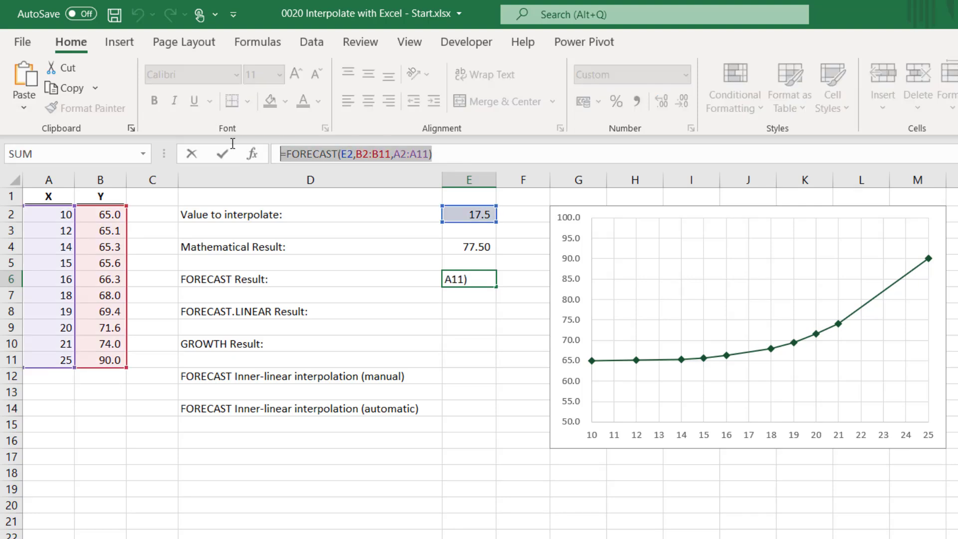
{"action": "key", "text": "Return"}
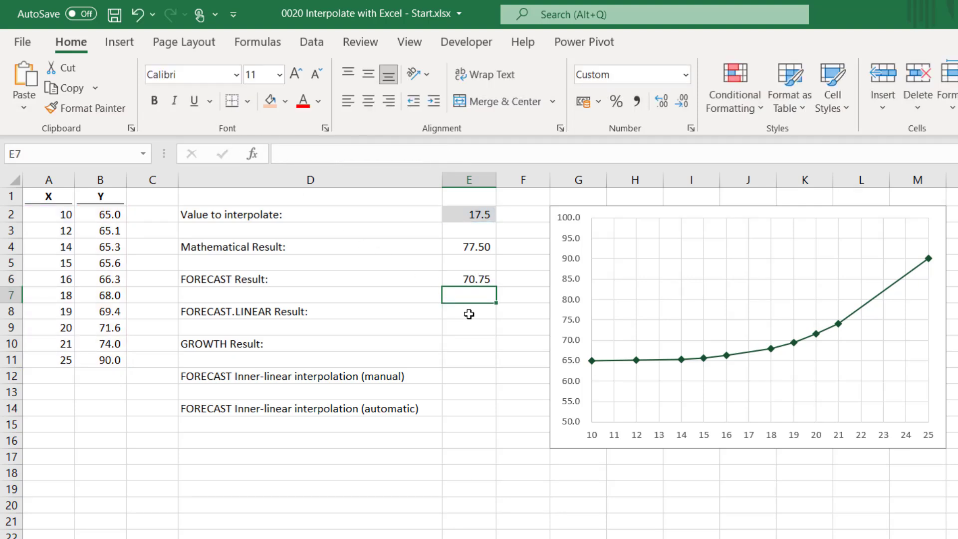
- Paste the formula into E8 as =FORECAST.LINEAR(E2,B2:B11,A2:A11), showing 70.75
{"action": "left_click", "coordinate": [470, 314]}
{"action": "left_click", "coordinate": [425, 156]}
{"action": "key", "text": "ctrl+v"}
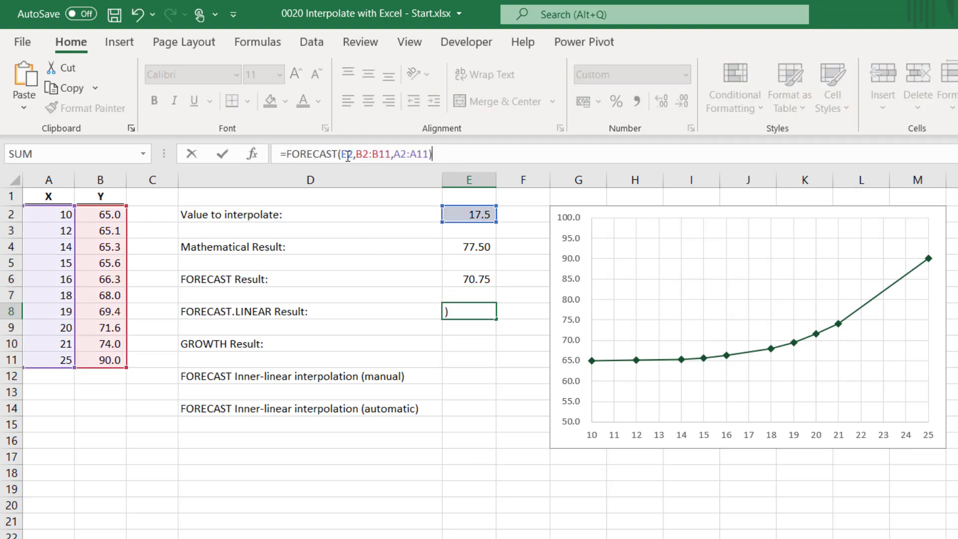
{"action": "left_click", "coordinate": [338, 153]}
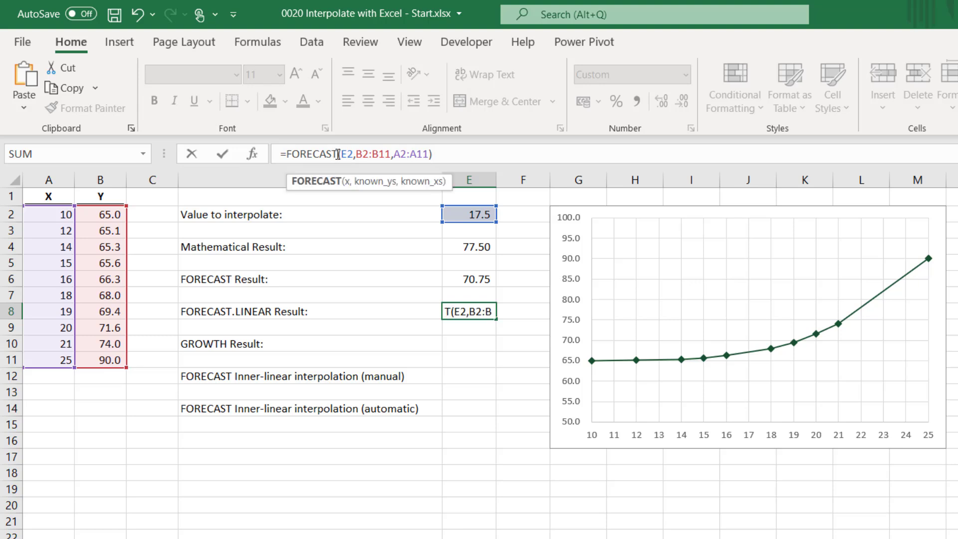
{"action": "type", "text": ".LINEAR"}
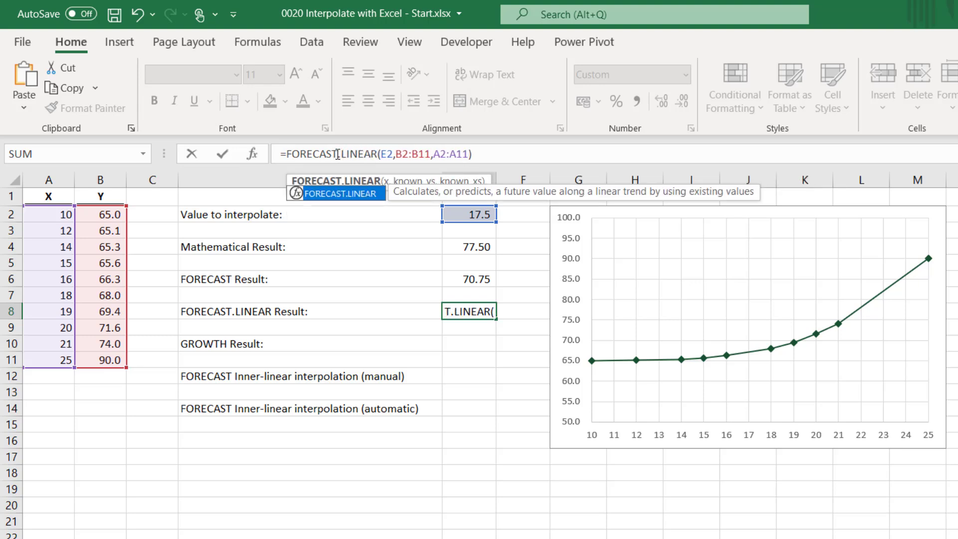
{"action": "key", "text": "Return"}
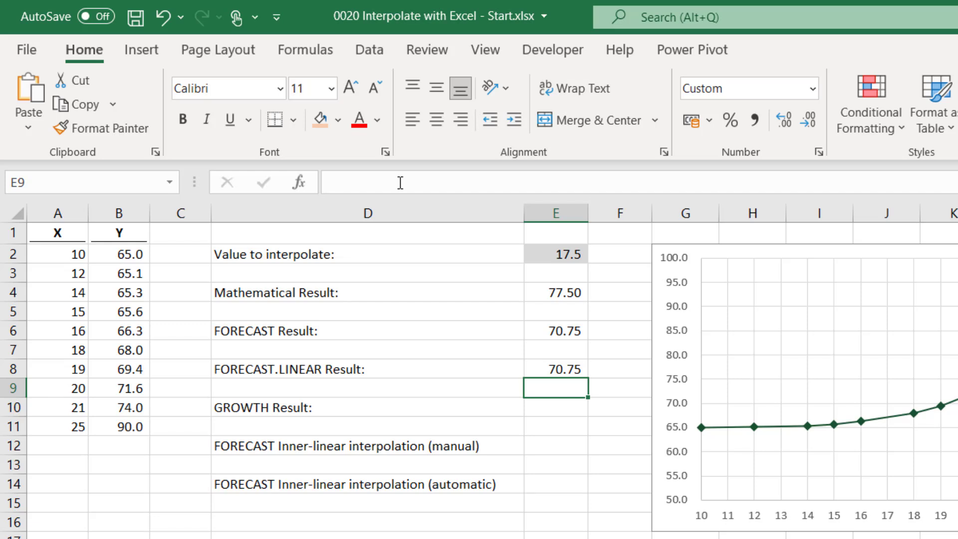
- Enter =GROWTH(B2:B11,A2:A11,E2) in E10, giving 70.37
{"action": "left_click", "coordinate": [551, 411]}
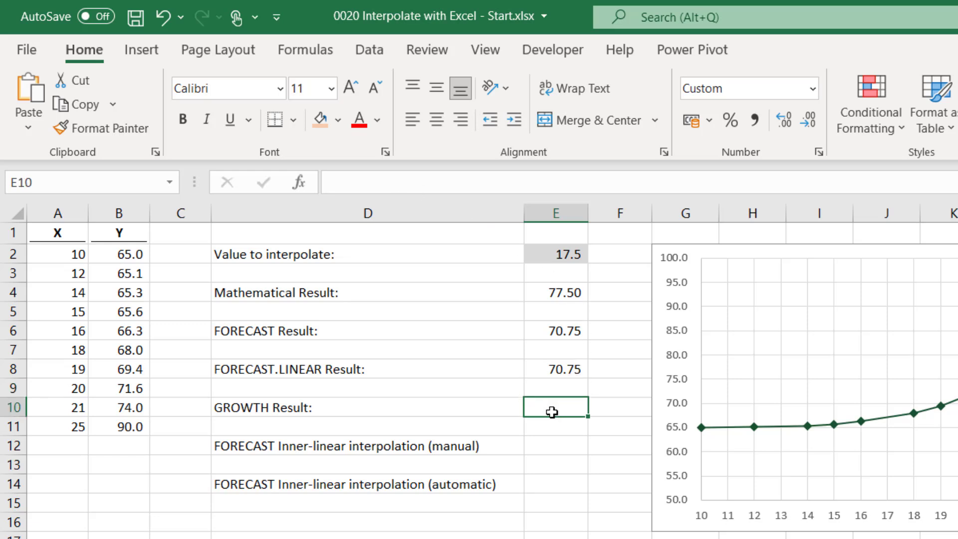
{"action": "double_click", "coordinate": [552, 411]}
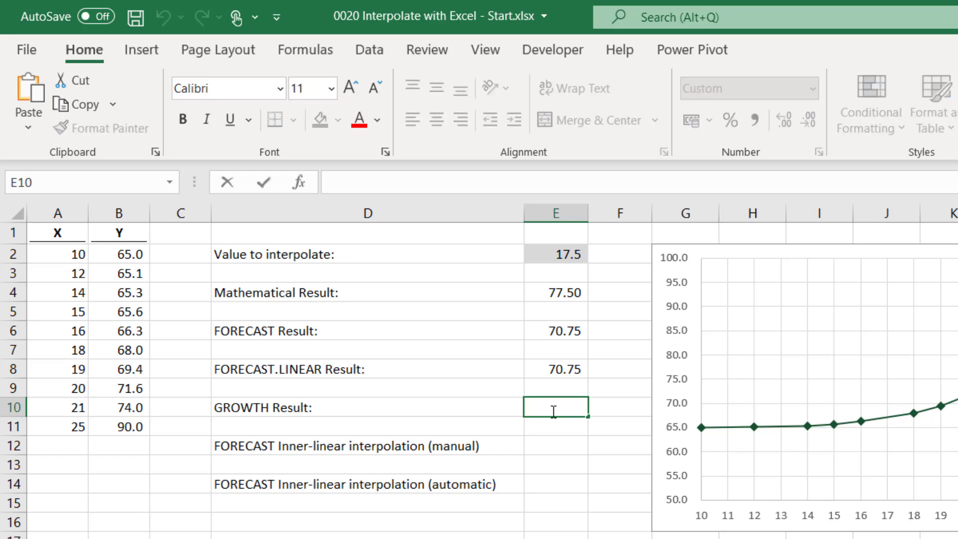
{"action": "type", "text": "=GR"}
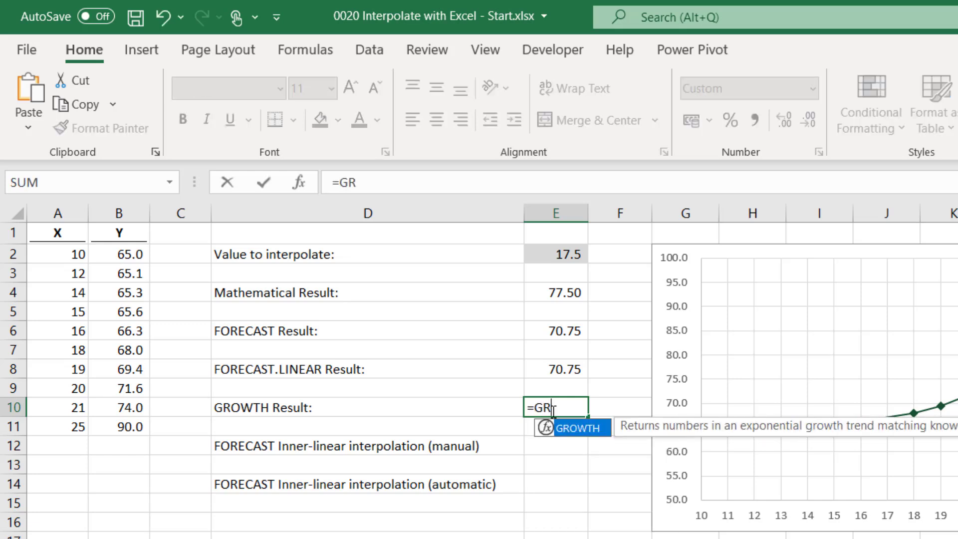
{"action": "type", "text": "OWTH("}
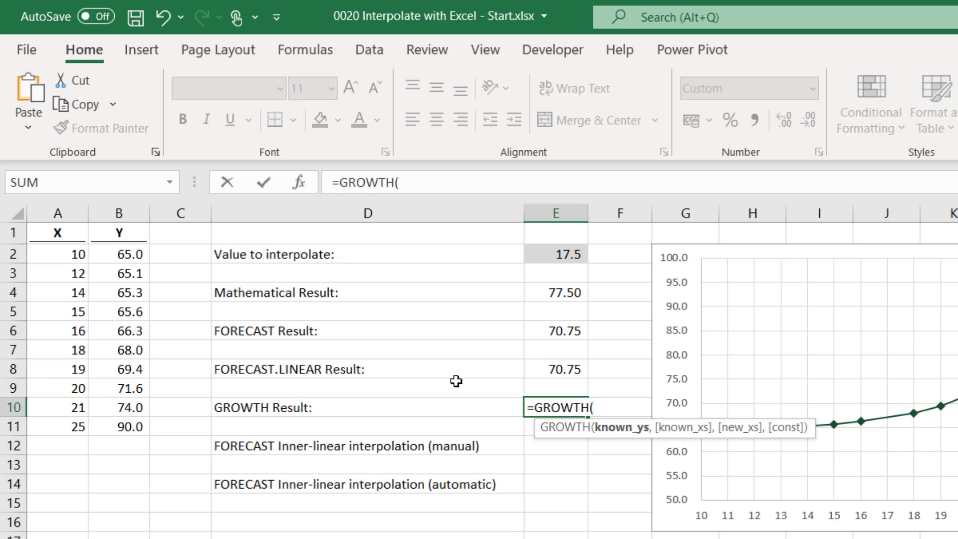
{"action": "left_click_drag", "start_coordinate": [139, 252], "coordinate": [126, 422]}
{"action": "type", "text": ","}
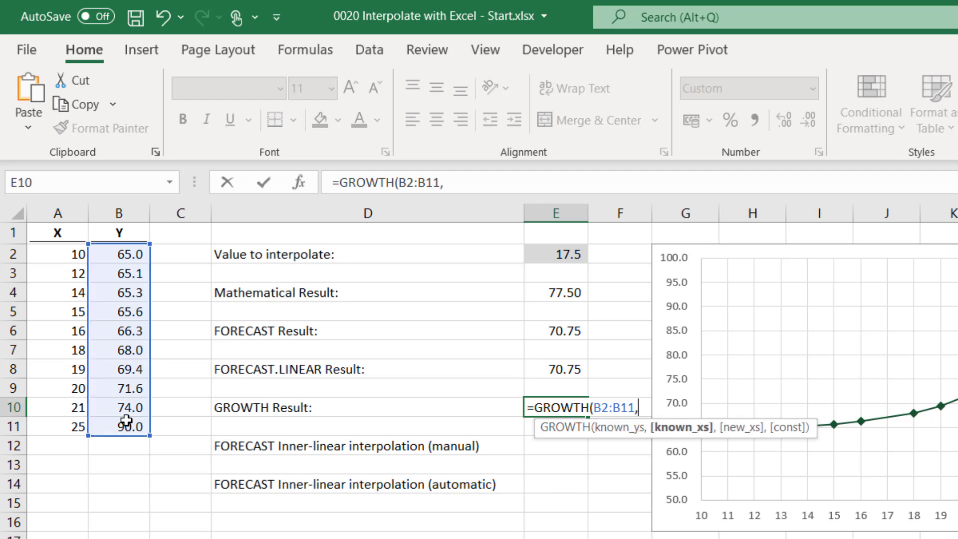
{"action": "left_click_drag", "start_coordinate": [73, 253], "coordinate": [63, 419]}
{"action": "type", "text": ","}
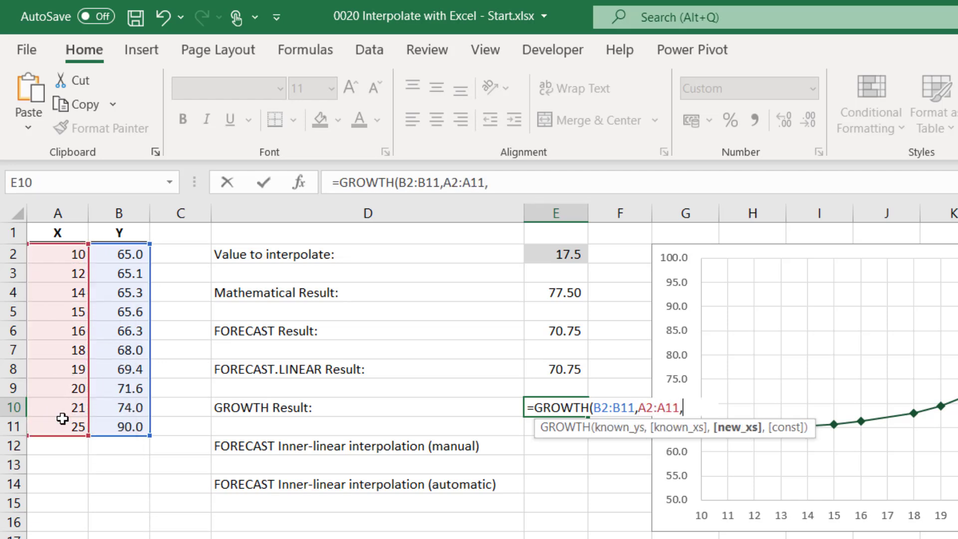
{"action": "left_click", "coordinate": [557, 254]}
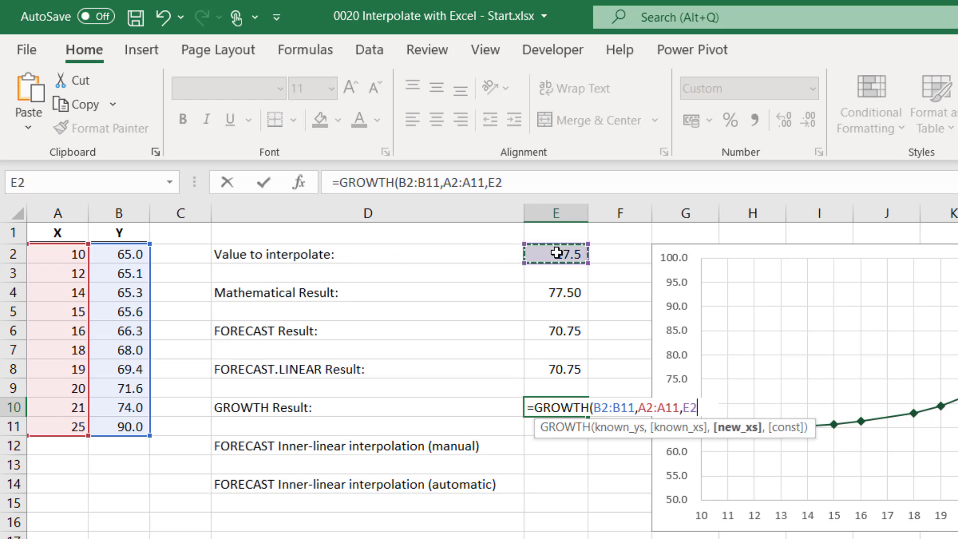
{"action": "type", "text": ")"}
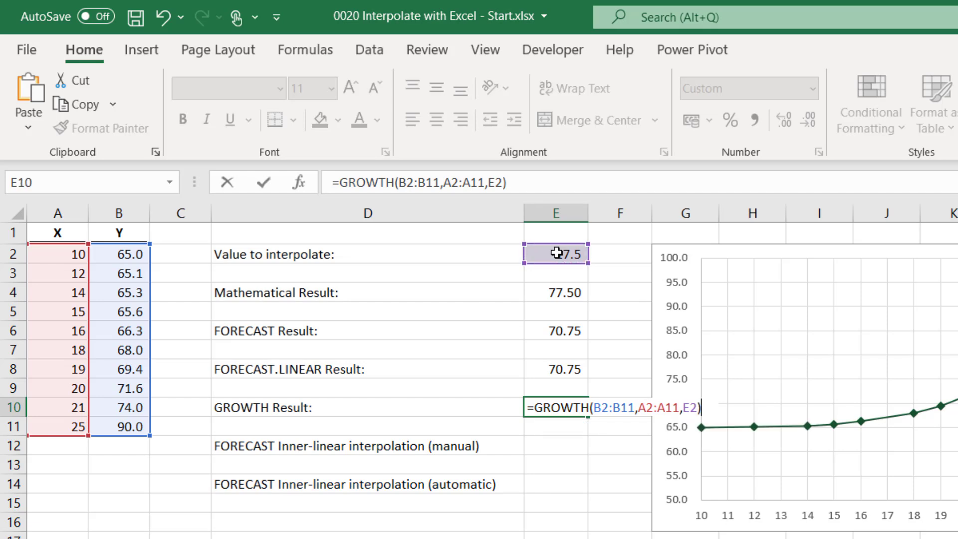
{"action": "key", "text": "Return"}
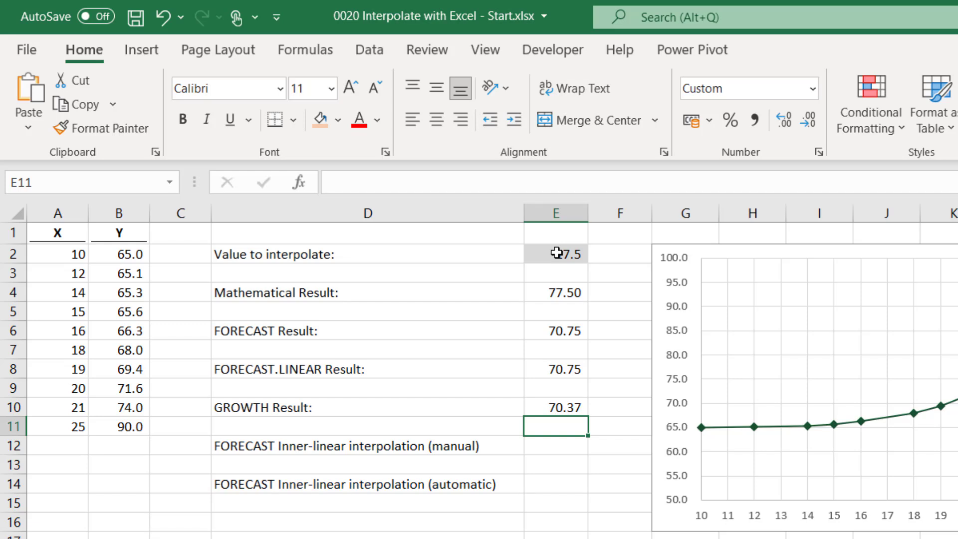
- Enter =FORECAST(E2,B6:B7,A6:A7) in E12, interpolating 17.5 to 67.58
{"action": "left_click", "coordinate": [546, 445]}
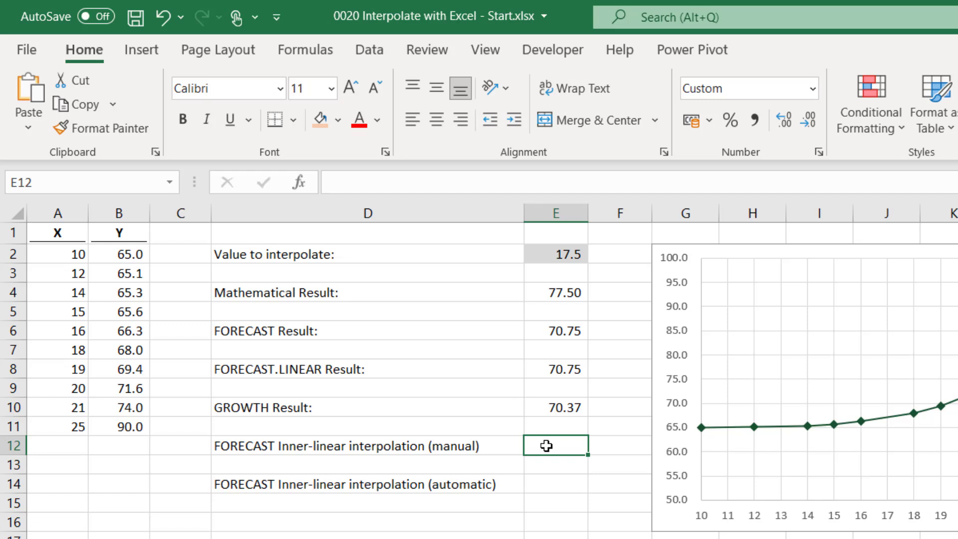
{"action": "left_click", "coordinate": [471, 183]}
{"action": "type", "text": "="}
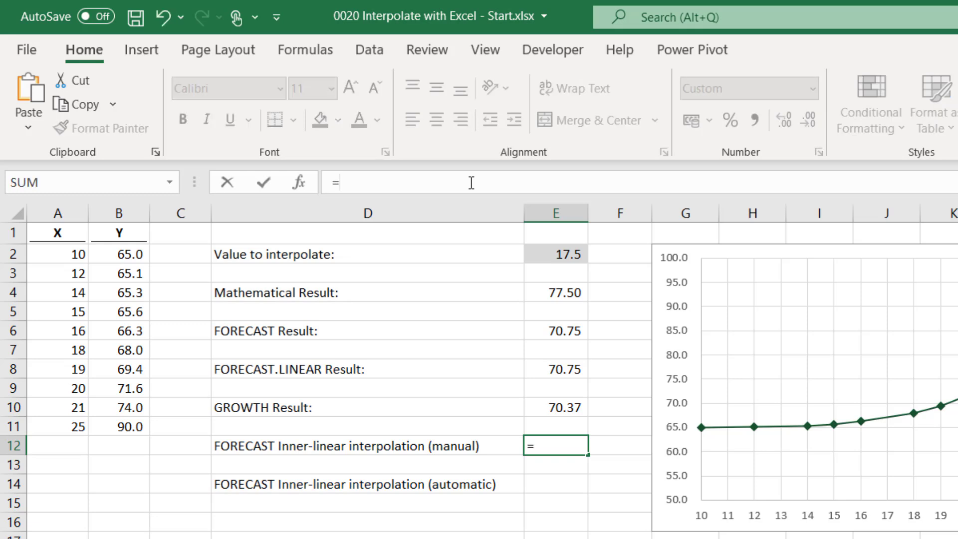
{"action": "type", "text": "FORECAST("}
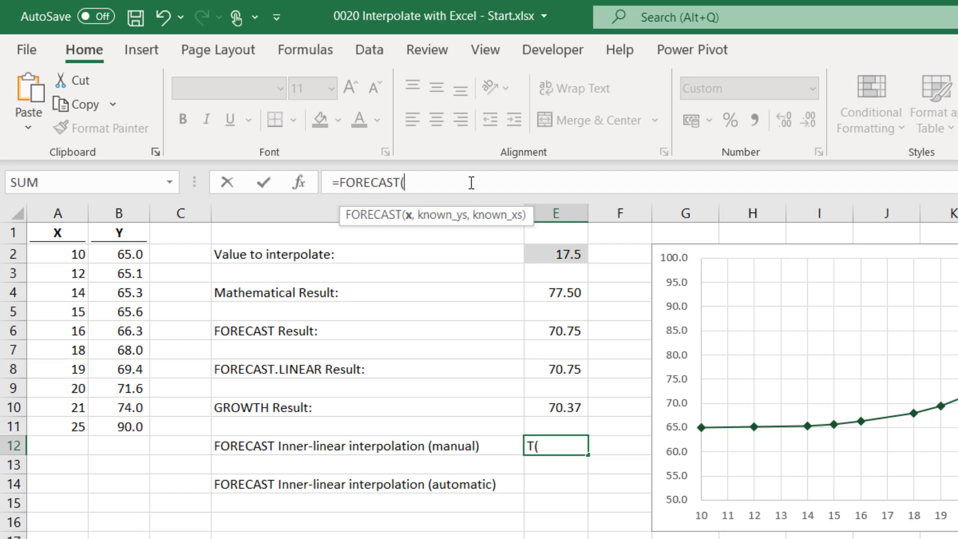
{"action": "left_click", "coordinate": [552, 256]}
{"action": "type", "text": ","}
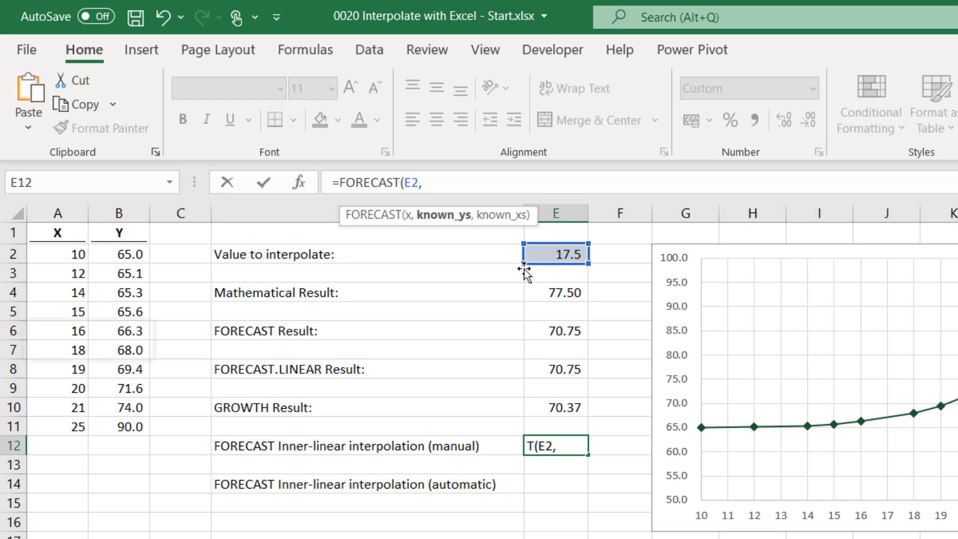
{"action": "left_click_drag", "start_coordinate": [133, 329], "coordinate": [135, 345]}
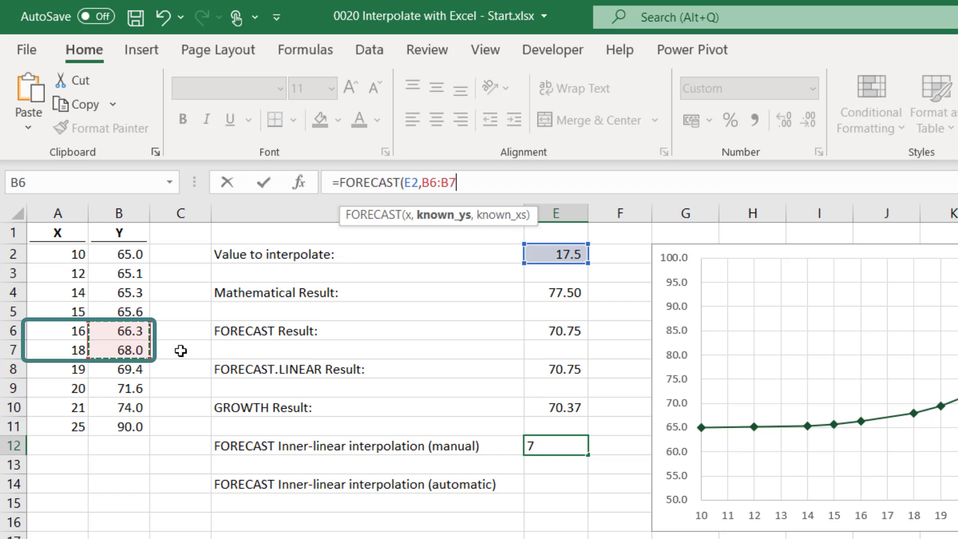
{"action": "type", "text": ","}
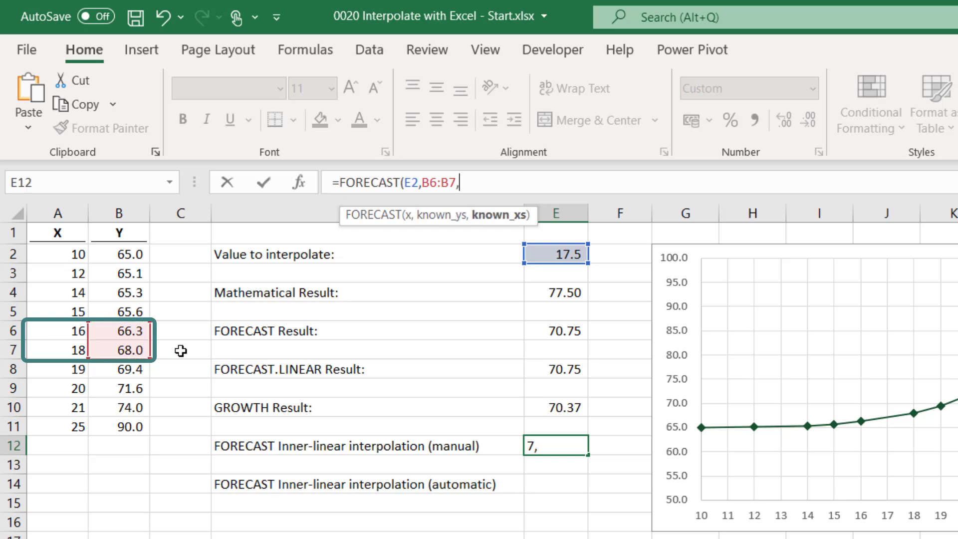
{"action": "left_click", "coordinate": [51, 330]}
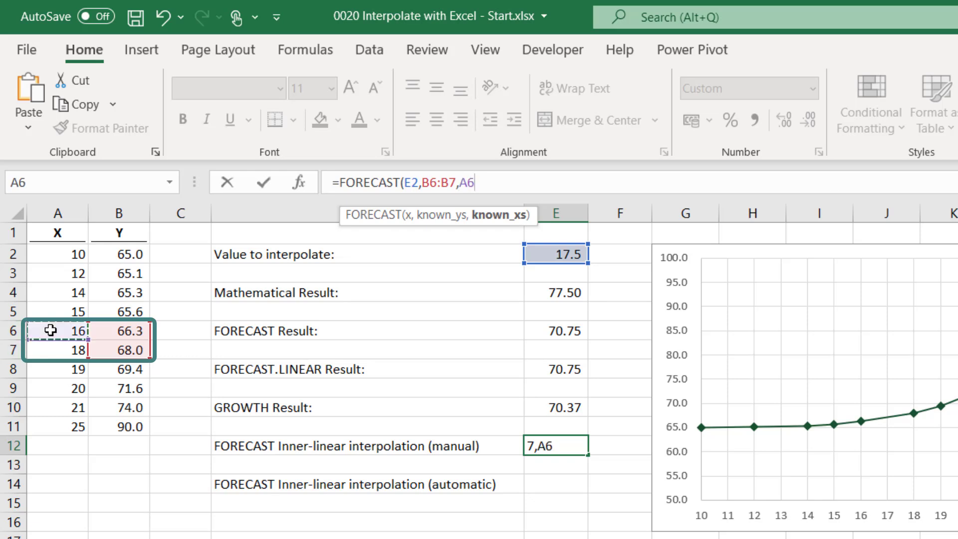
{"action": "left_click_drag", "start_coordinate": [50, 330], "coordinate": [50, 344]}
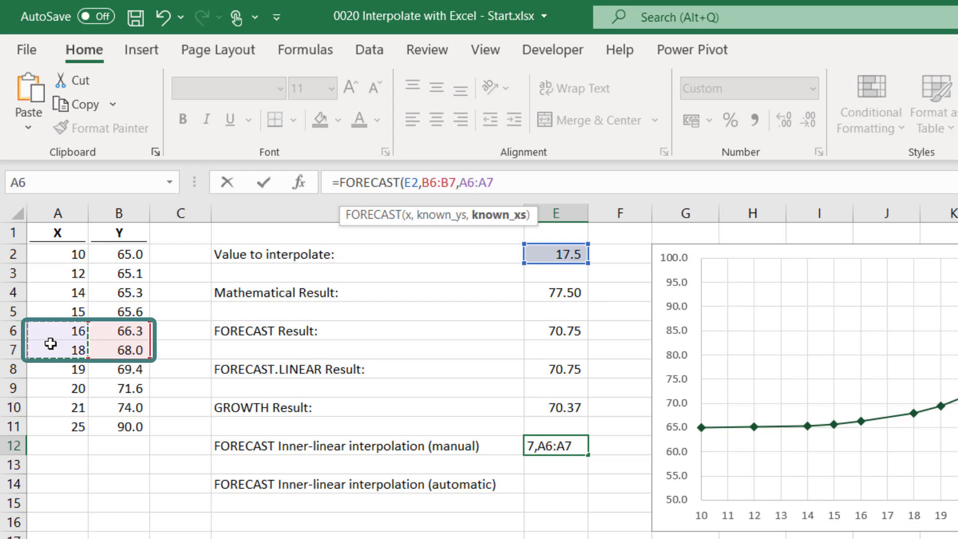
{"action": "type", "text": ")"}
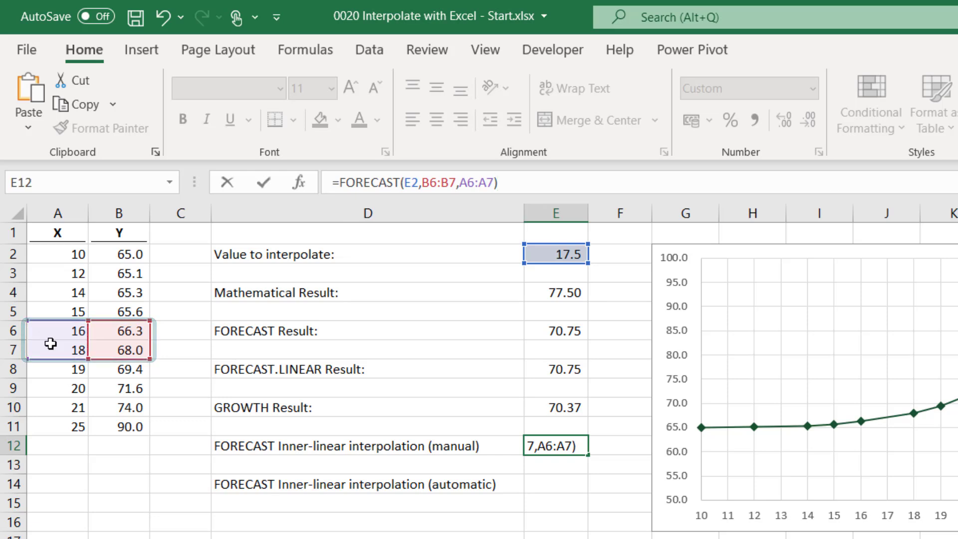
{"action": "key", "text": "Return"}
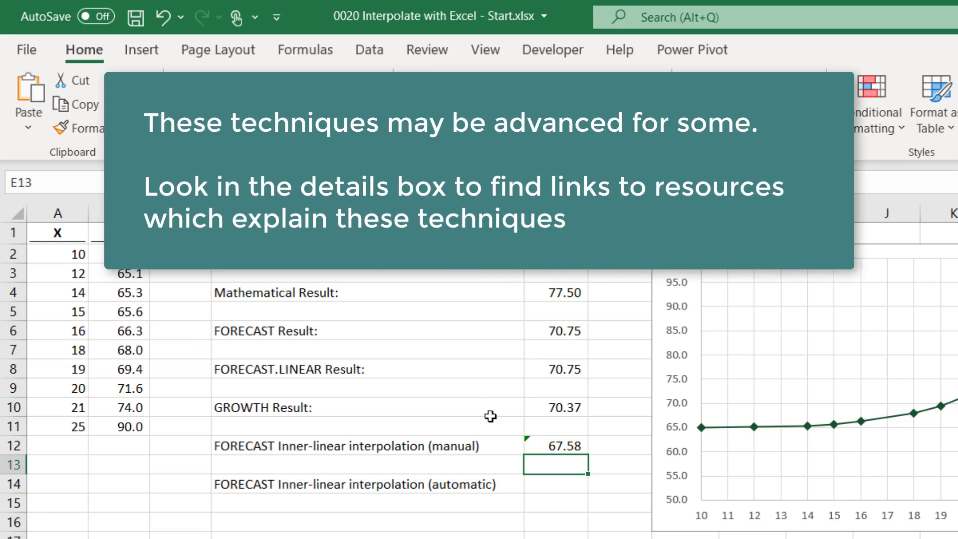
{"action": "left_click", "coordinate": [542, 485]}
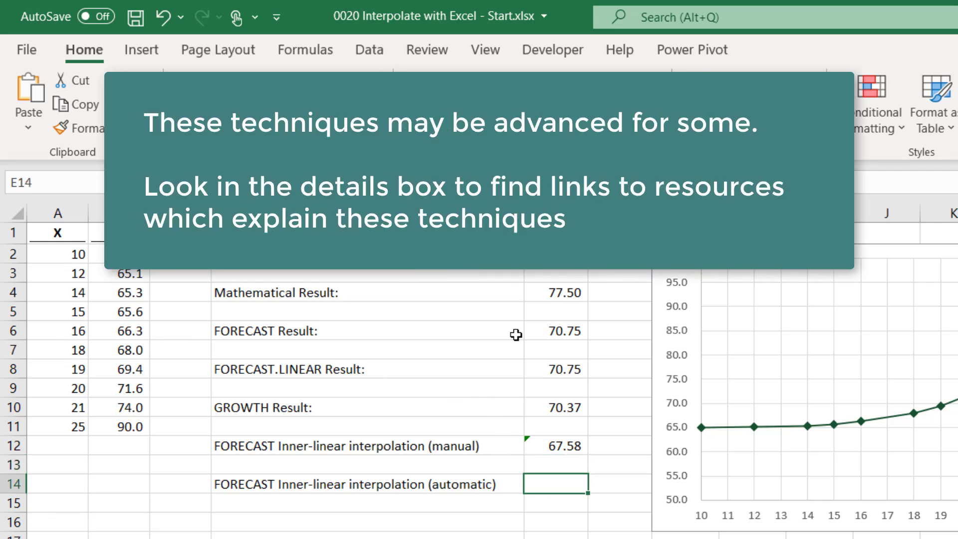
{"action": "key", "text": "F2"}
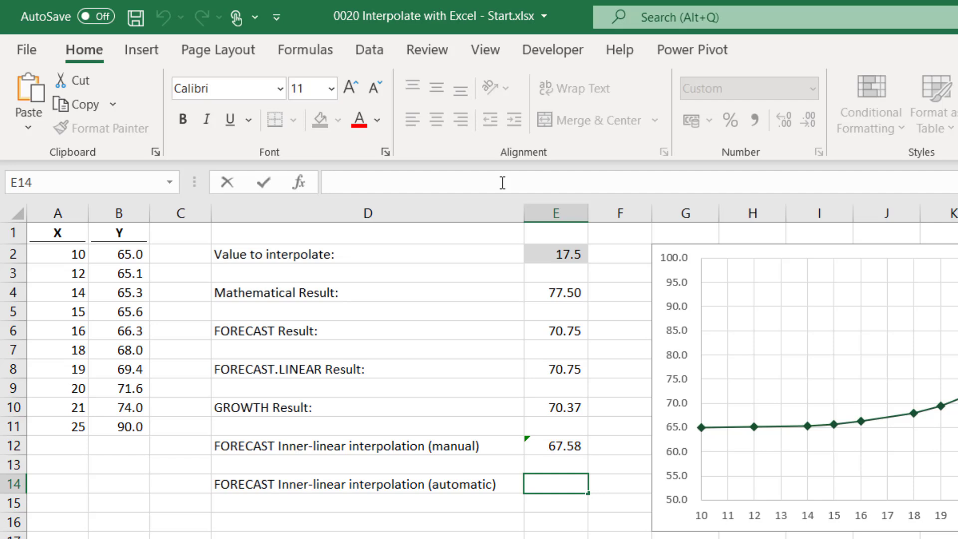
{"action": "type", "text": "=M"}
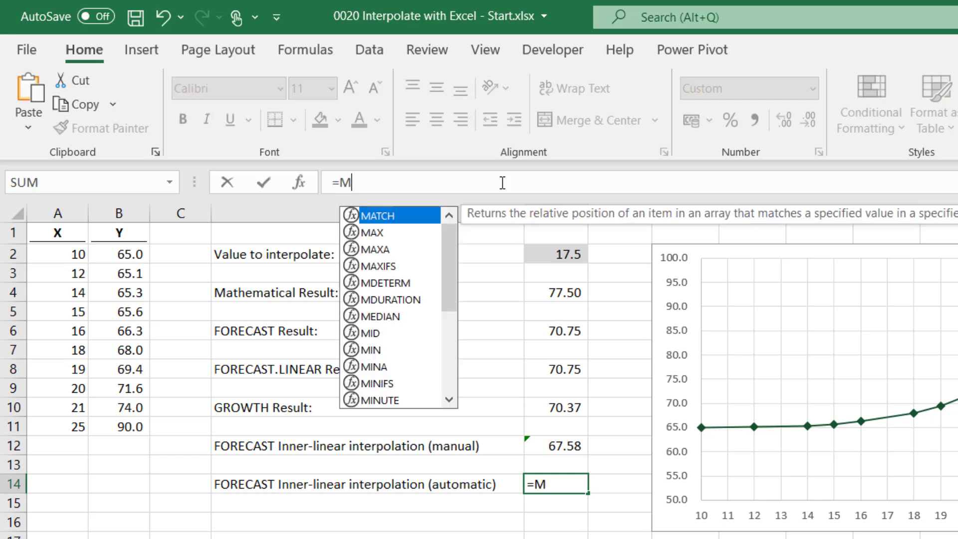
{"action": "type", "text": "ATCH("}
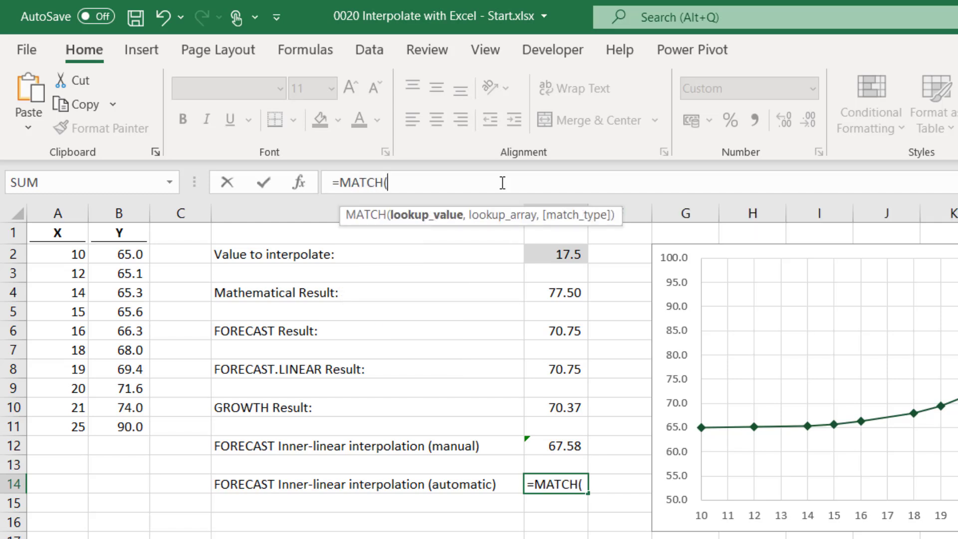
- Enter =MATCH(E2,A2:A11,1) in E14, returning position 5
{"action": "left_click", "coordinate": [554, 254]}
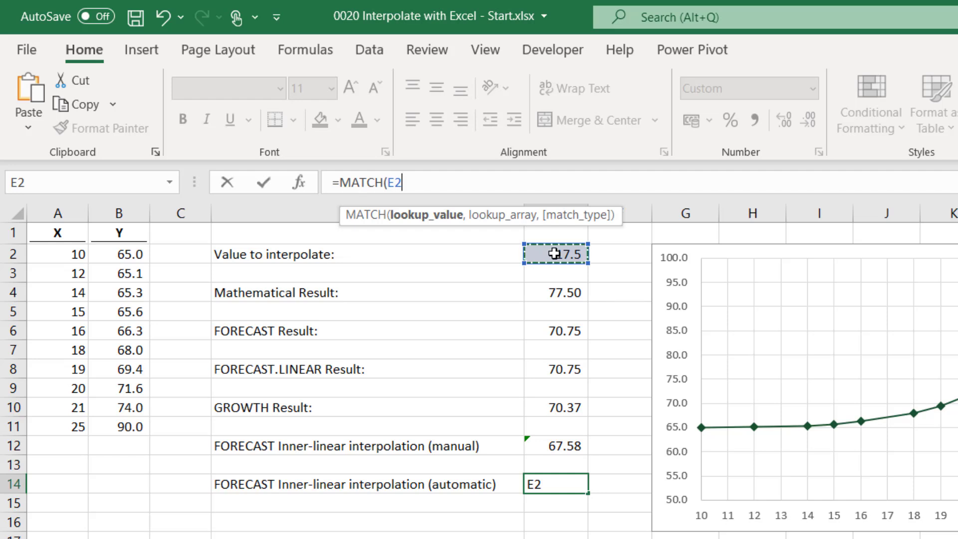
{"action": "type", "text": ","}
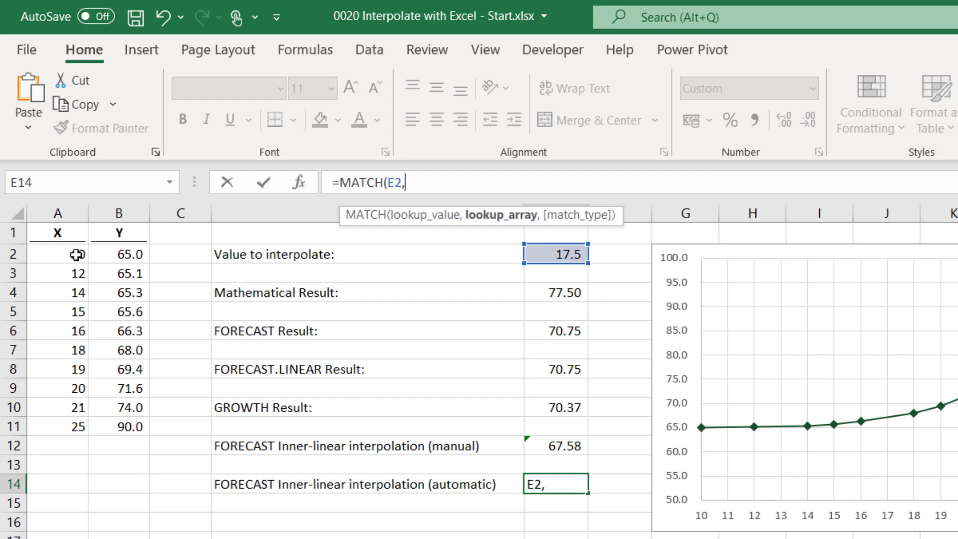
{"action": "left_click_drag", "start_coordinate": [78, 255], "coordinate": [57, 421]}
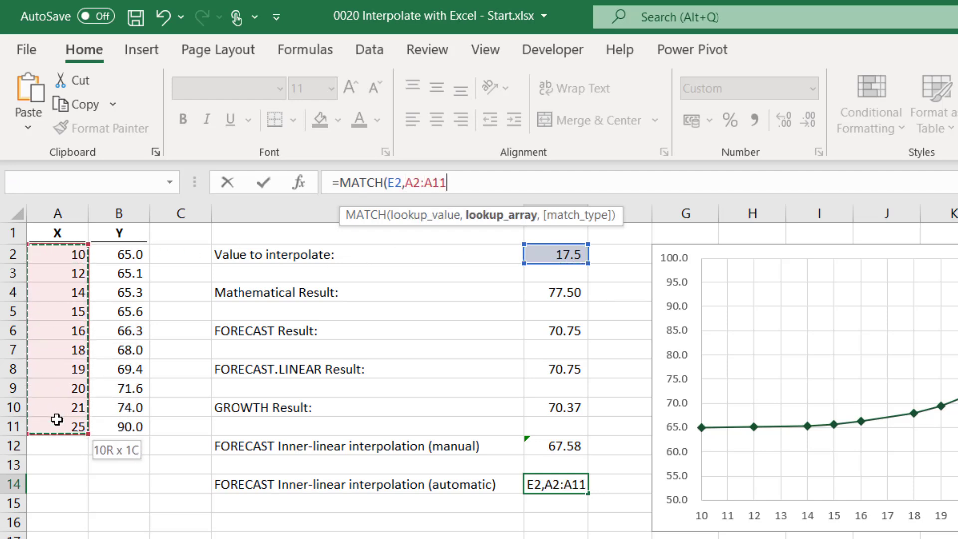
{"action": "type", "text": ","}
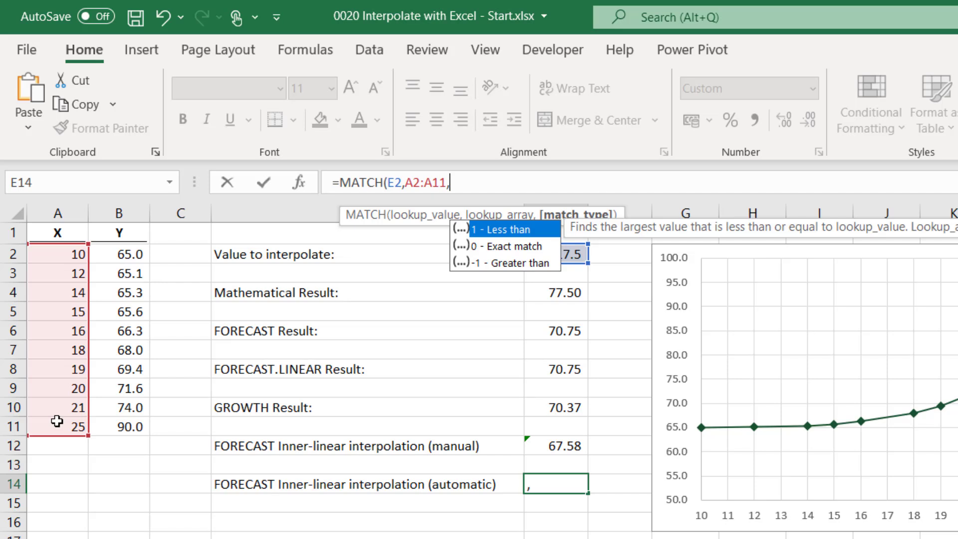
{"action": "type", "text": "1"}
{"action": "type", "text": ")"}
{"action": "key", "text": "Return"}
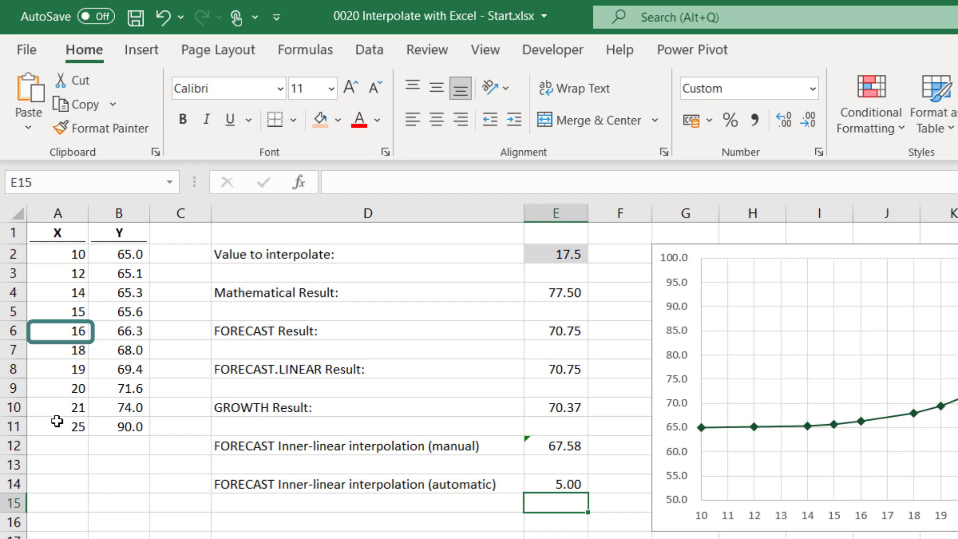
{"action": "left_click", "coordinate": [549, 483]}
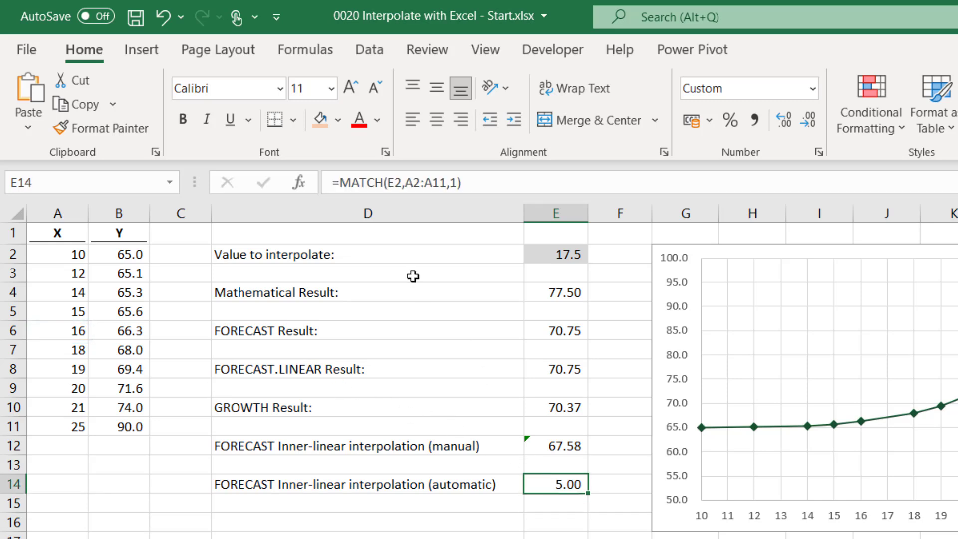
- Wrap E14's MATCH in INDEX(A2:A11,…) so it returns the lower X value 16.00
{"action": "left_click", "coordinate": [340, 182]}
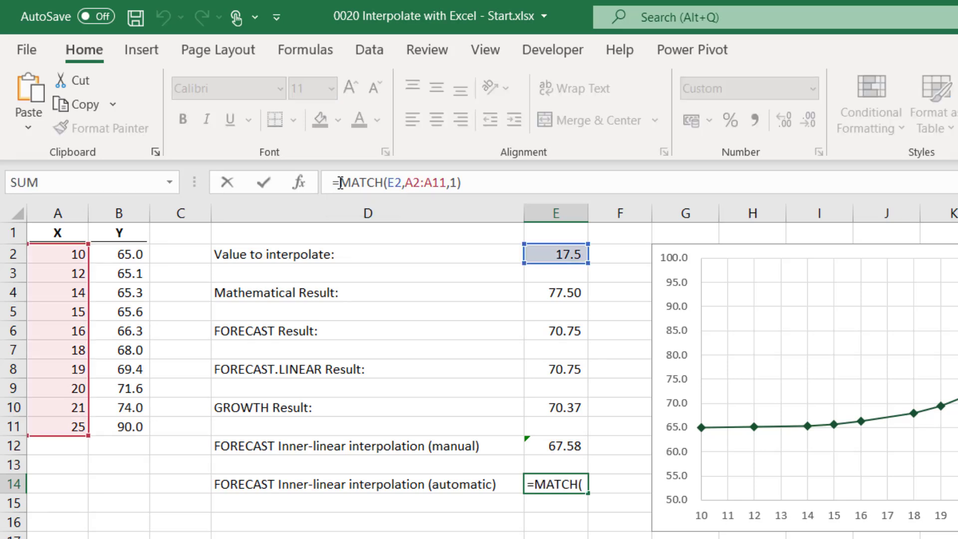
{"action": "type", "text": "INDEX"}
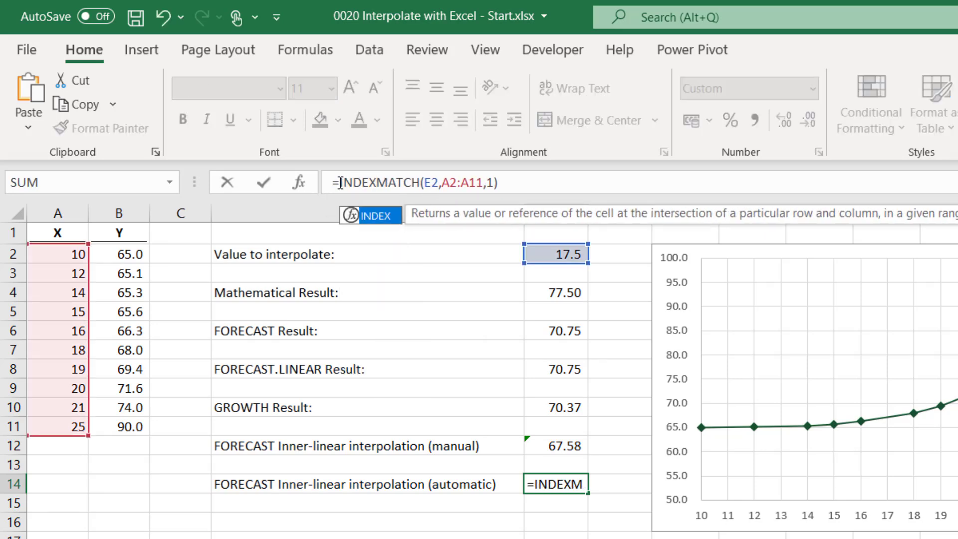
{"action": "type", "text": "("}
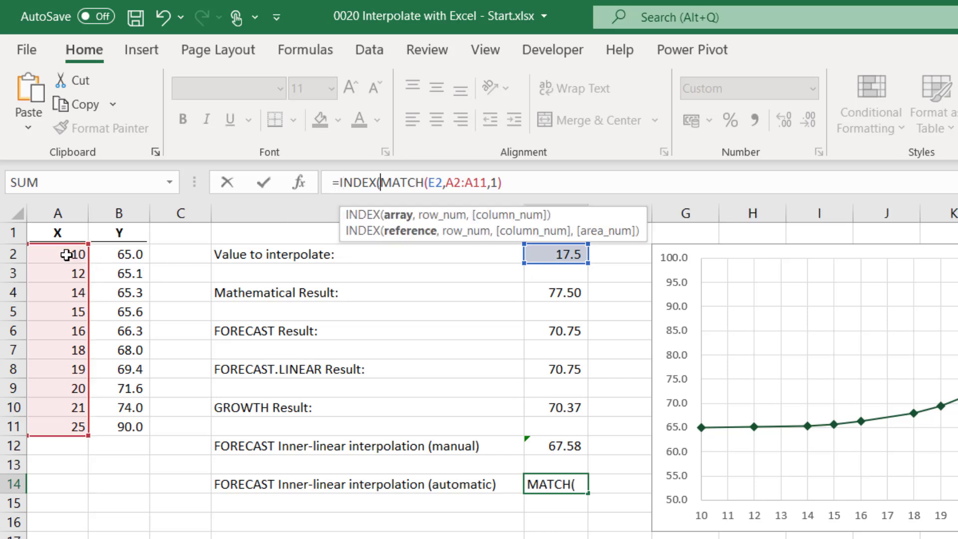
{"action": "left_click_drag", "start_coordinate": [67, 255], "coordinate": [52, 428]}
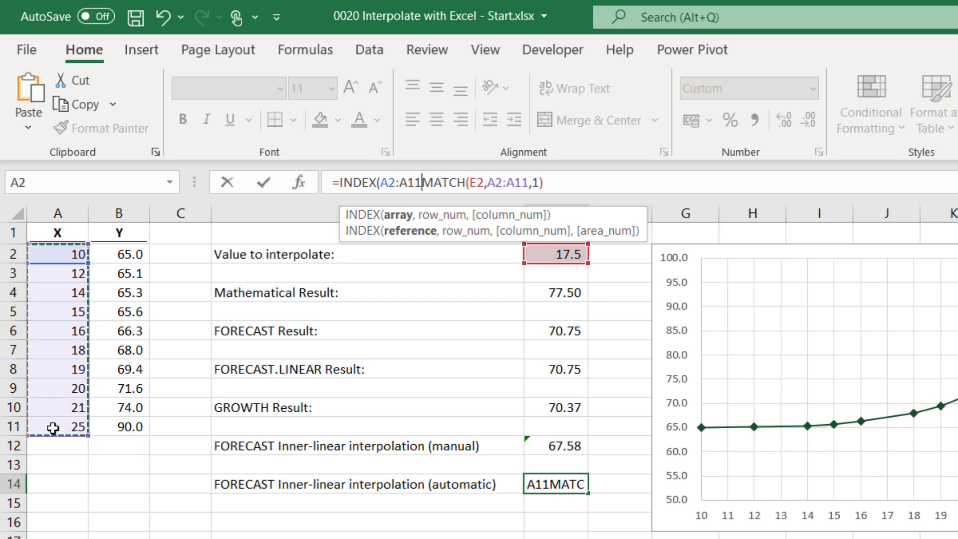
{"action": "type", "text": ","}
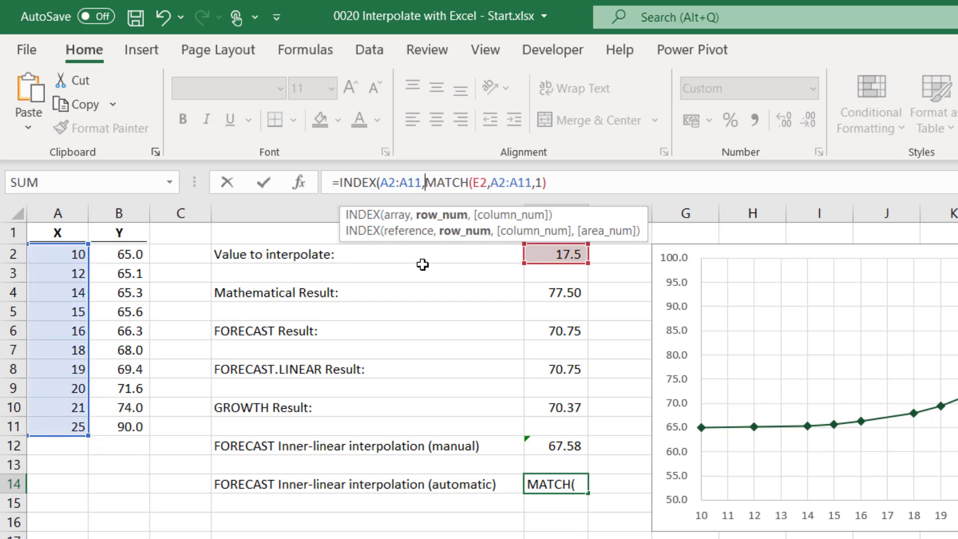
{"action": "left_click", "coordinate": [604, 184]}
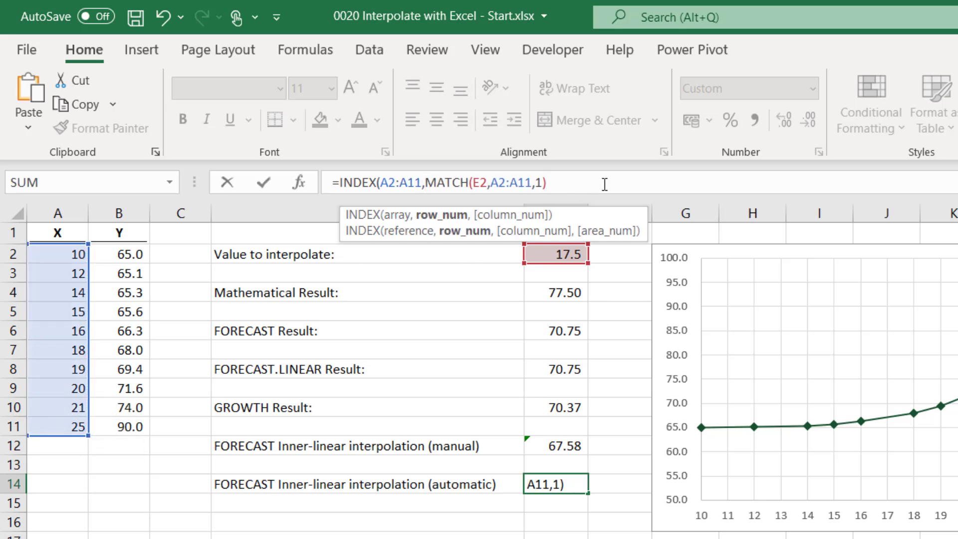
{"action": "type", "text": ")"}
{"action": "key", "text": "Return"}
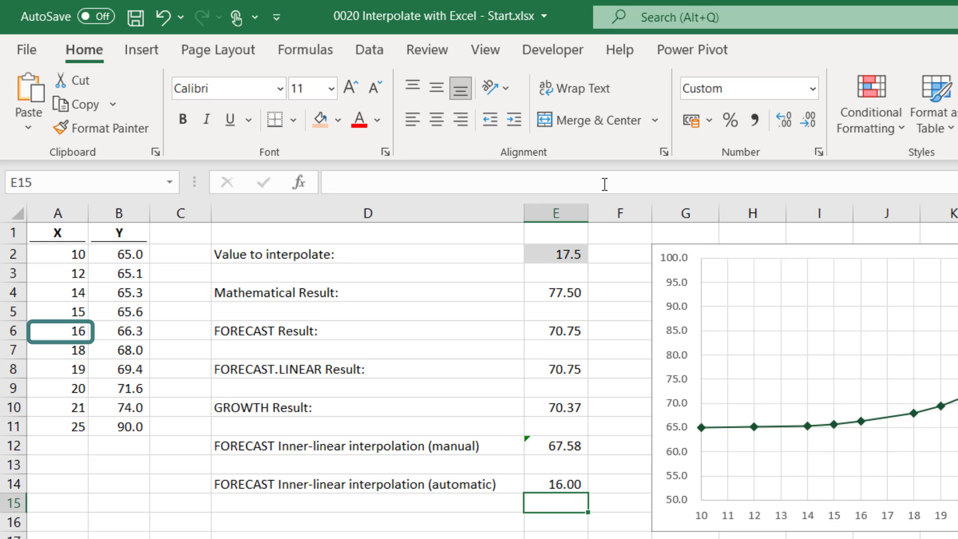
{"action": "key", "text": "Up"}
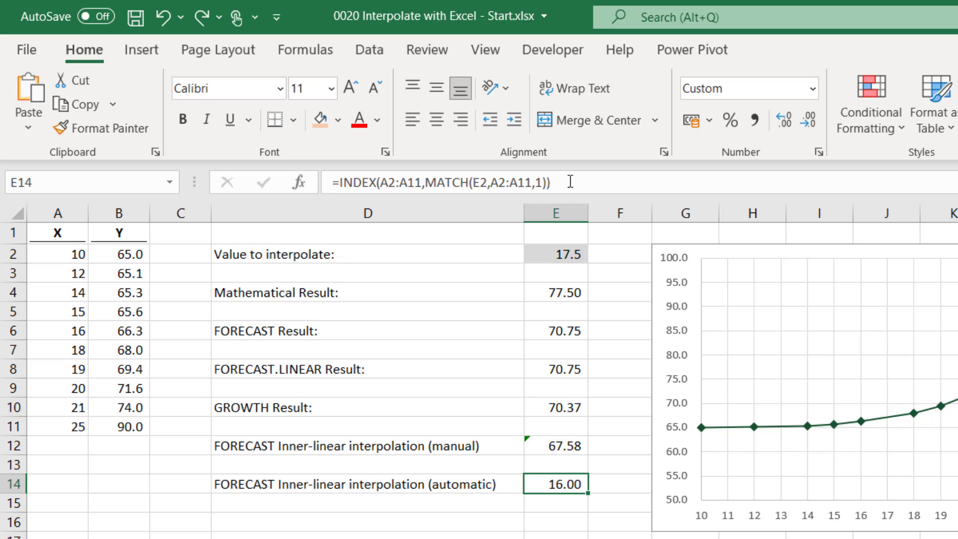
- Join a second INDEX/MATCH with +1 after a colon, forming a range from X 16 to 18
{"action": "left_click_drag", "start_coordinate": [571, 182], "coordinate": [341, 182]}
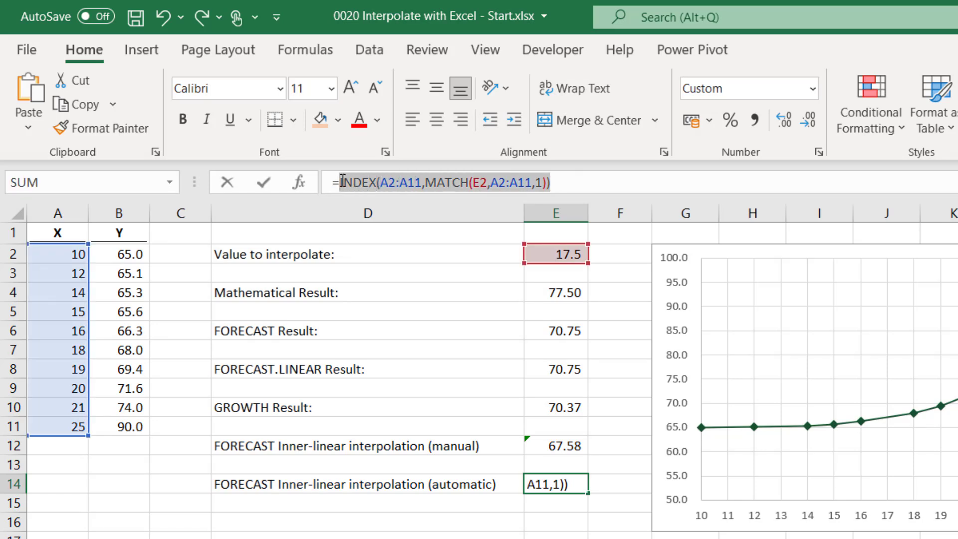
{"action": "left_click", "coordinate": [610, 184]}
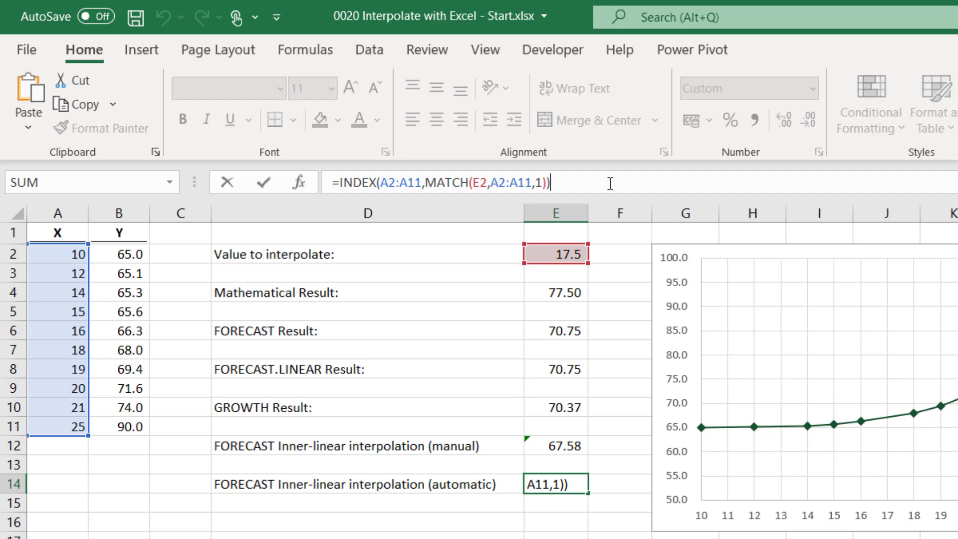
{"action": "type", "text": ":"}
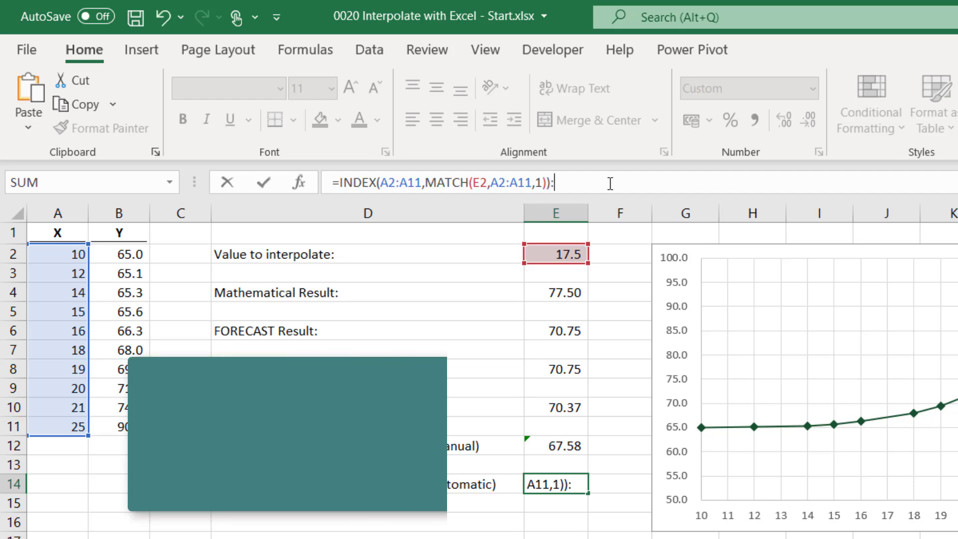
{"action": "key", "text": "ctrl+v"}
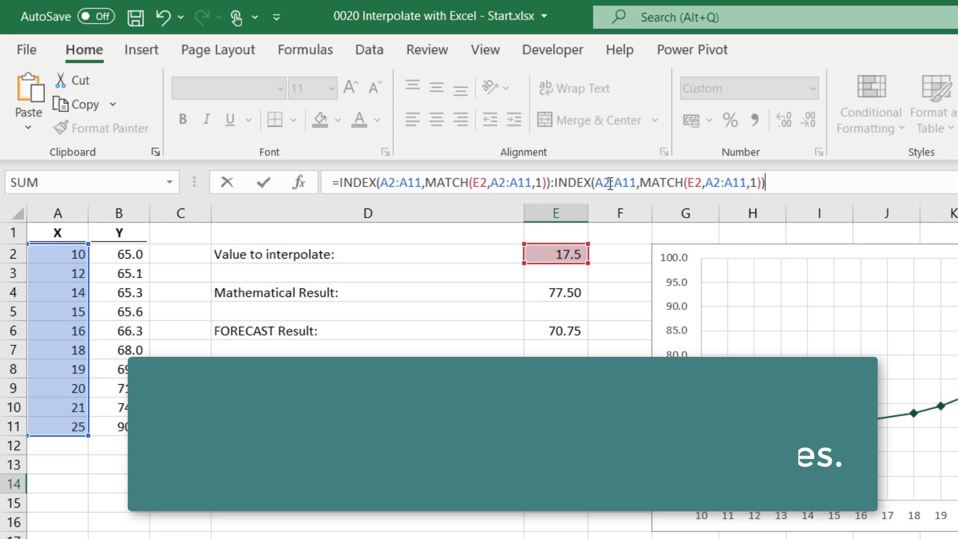
{"action": "left_click", "coordinate": [761, 182]}
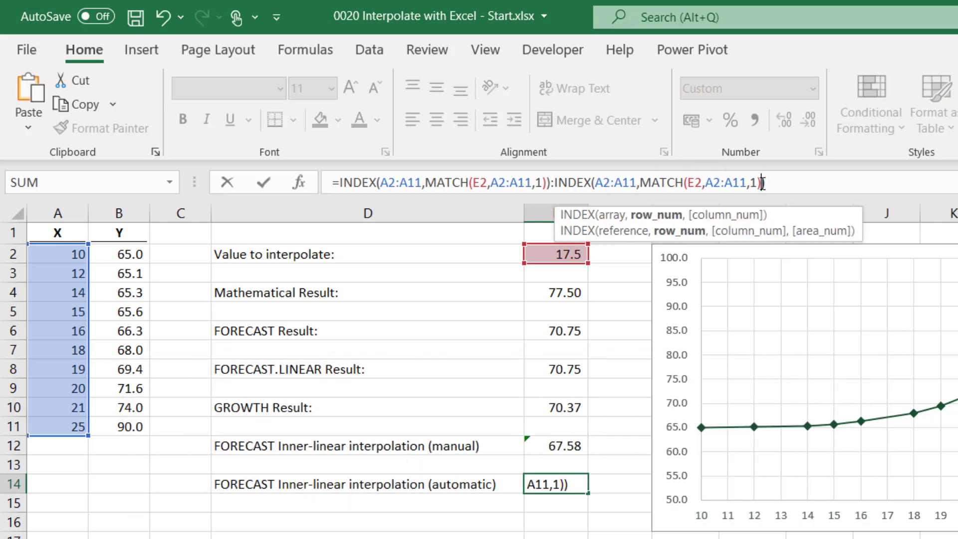
{"action": "type", "text": "+1"}
- Wrap the dynamic range in FORECAST(E2, range, range), repeating it for known_ys and known_xs
{"action": "left_click", "coordinate": [340, 183]}
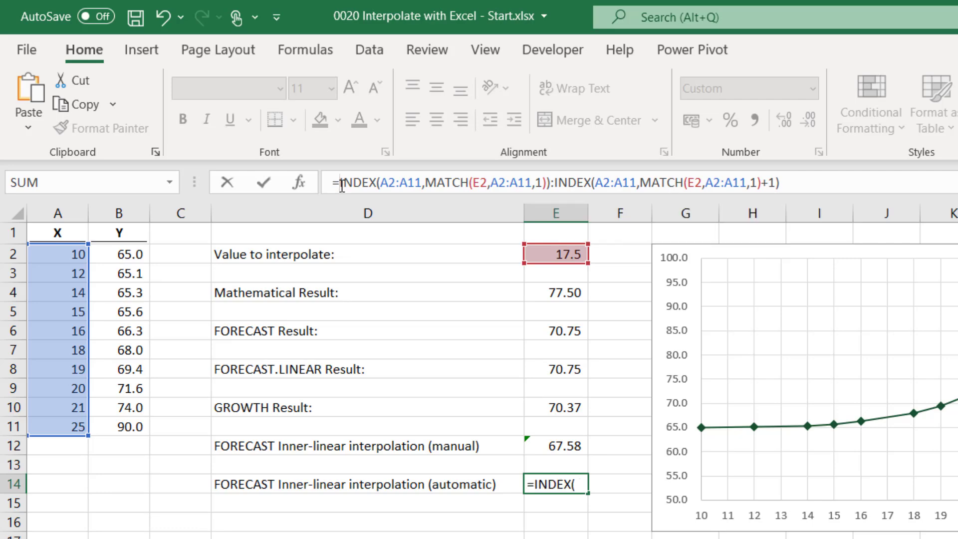
{"action": "type", "text": "FORECAST("}
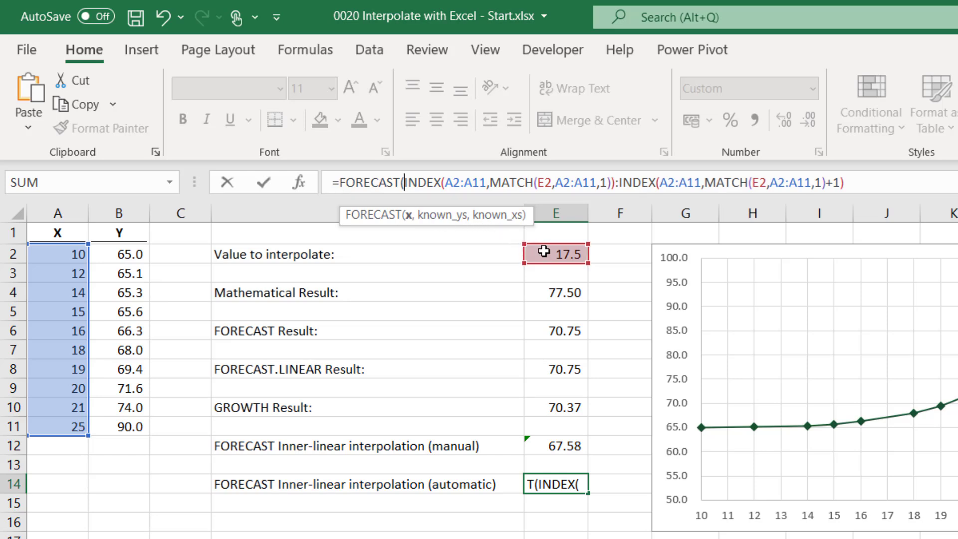
{"action": "left_click", "coordinate": [544, 252]}
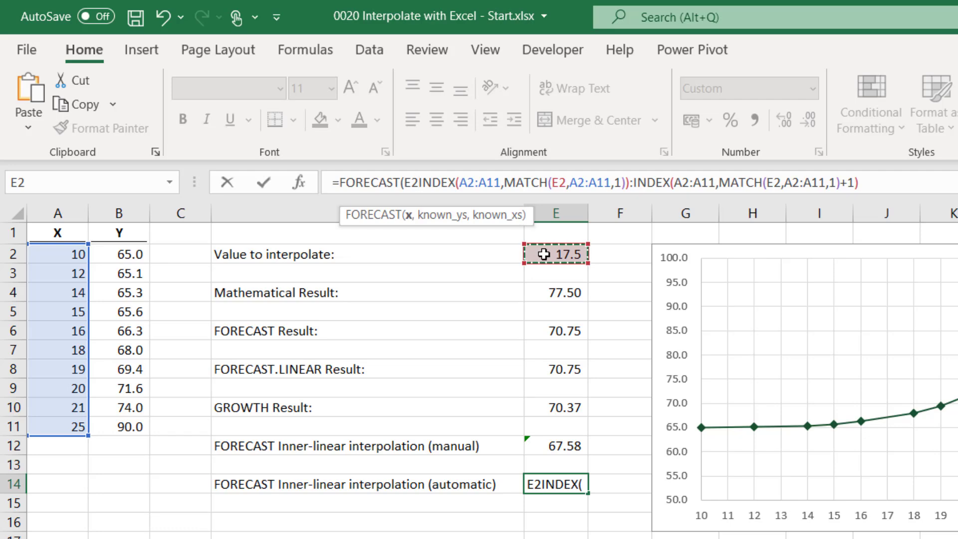
{"action": "type", "text": ","}
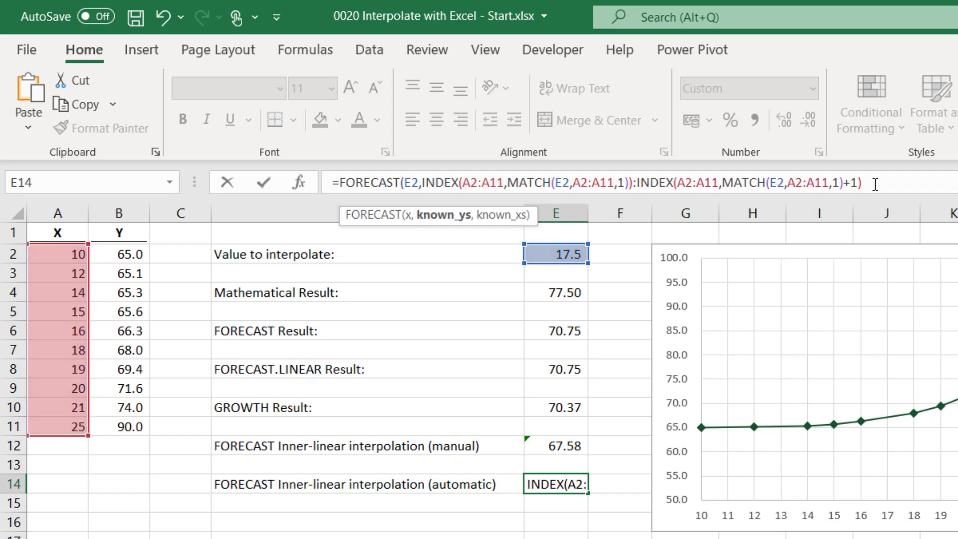
{"action": "left_click_drag", "start_coordinate": [873, 184], "coordinate": [421, 182]}
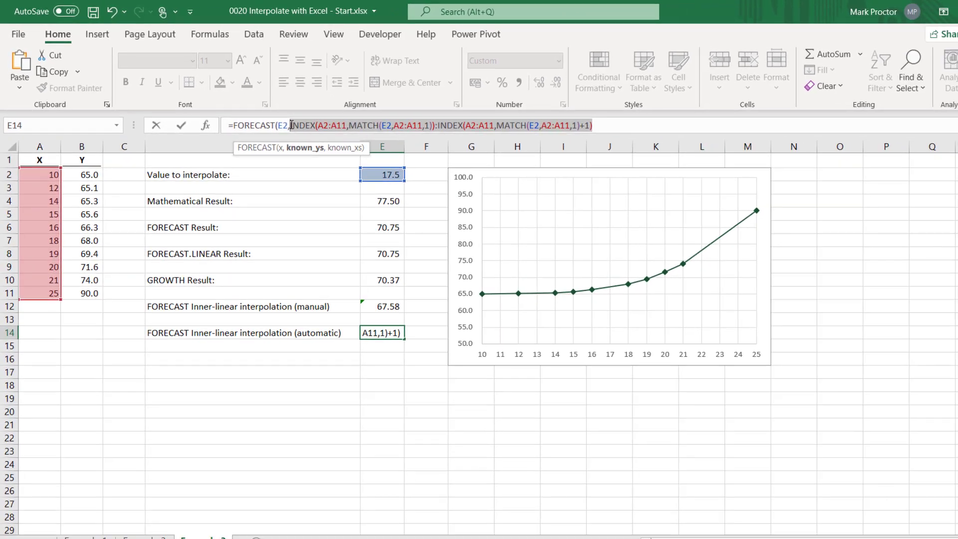
{"action": "left_click", "coordinate": [305, 131]}
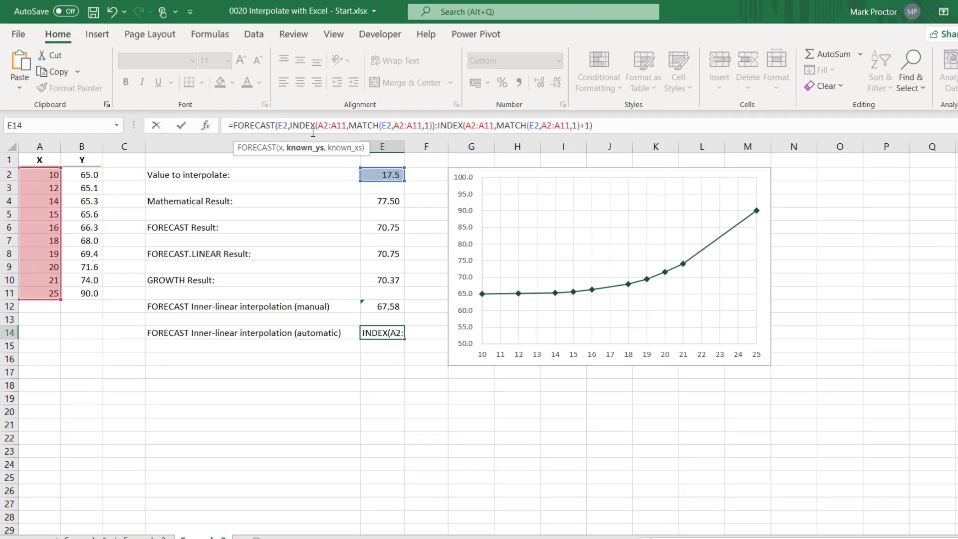
{"action": "type", "text": "INDEX(A2:A11,MATCH(E2,A2:A11,1)):INDEX(A2:A11,MATCH(E2,A2:A11,1)+1)"}
{"action": "type", "text": ","}
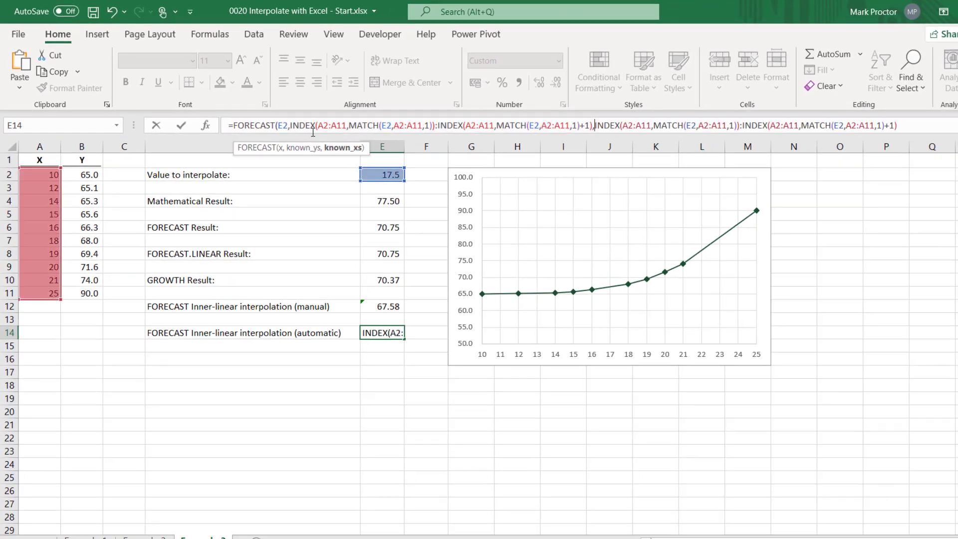
{"action": "left_click", "coordinate": [910, 129]}
{"action": "type", "text": ")"}
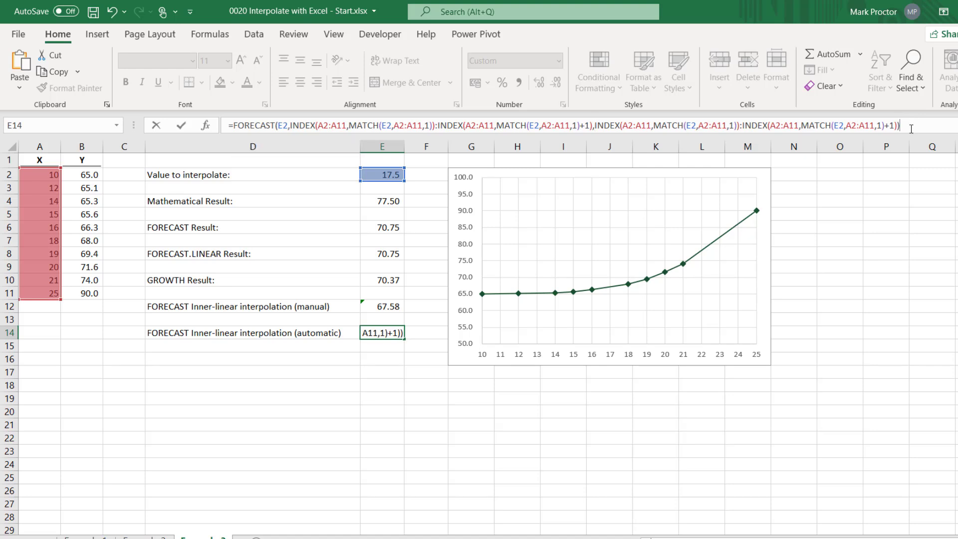
- Split the FORECAST formula onto separate lines and check which argument each line supplies
{"action": "left_click", "coordinate": [595, 127]}
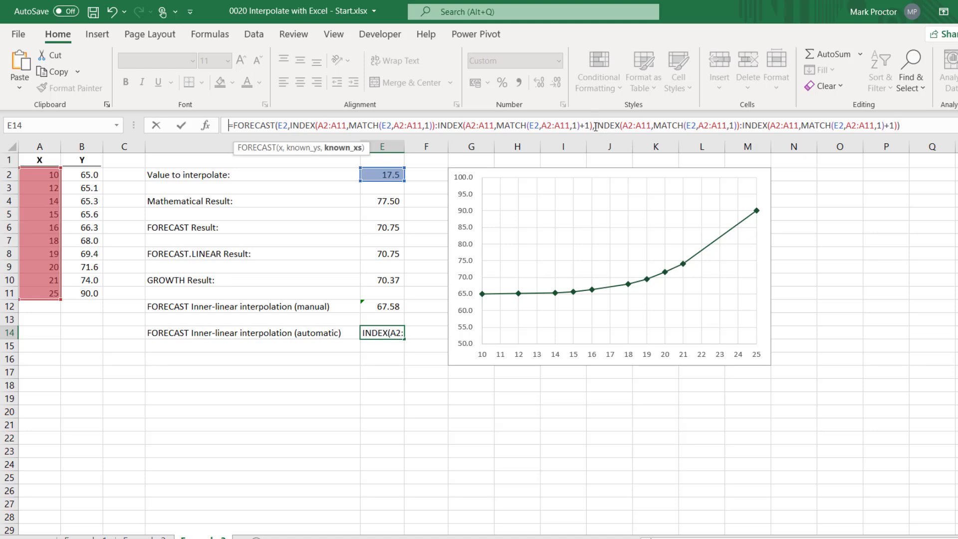
{"action": "key", "text": "shift+Home"}
{"action": "key", "text": "ctrl+x"}
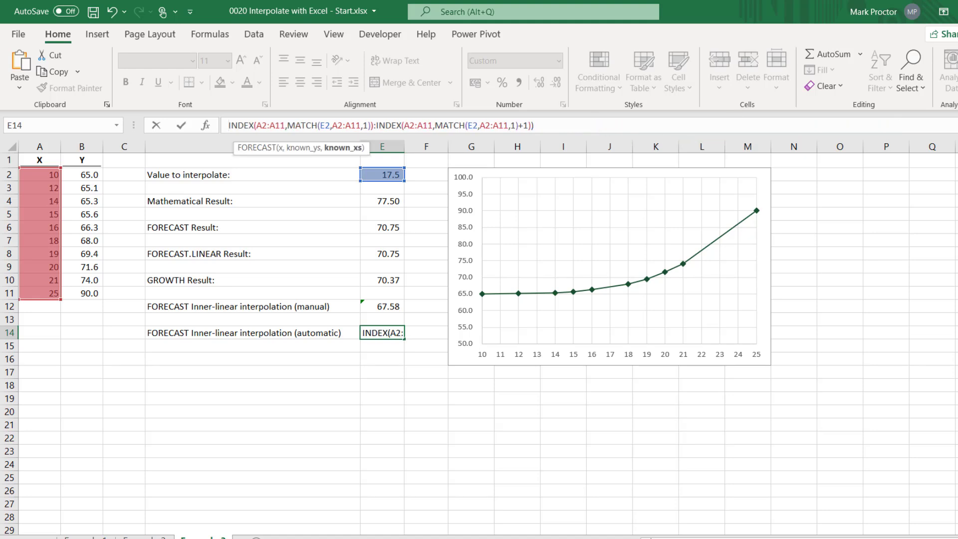
{"action": "key", "text": "ctrl+shift+u"}
{"action": "key", "text": "ctrl+v"}
{"action": "key", "text": "alt+Return"}
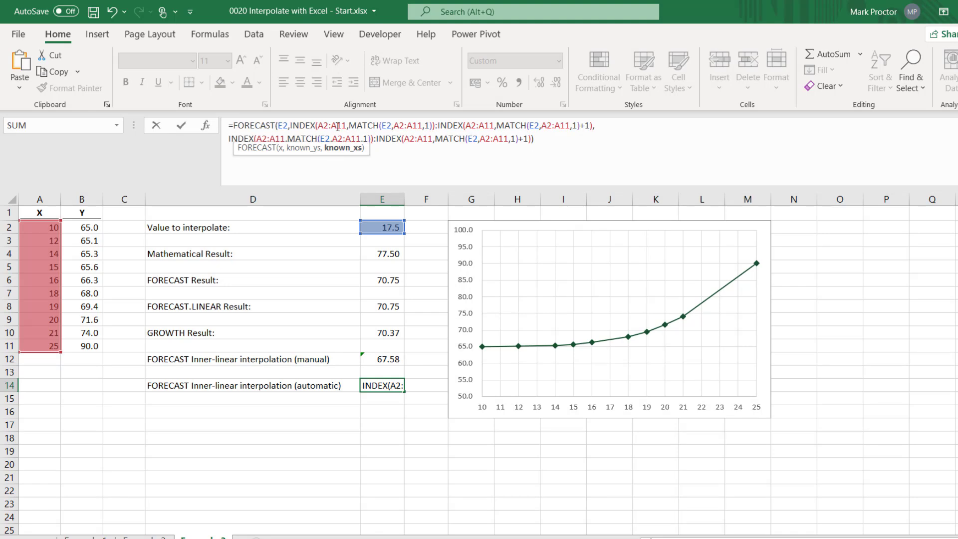
{"action": "left_click", "coordinate": [290, 126]}
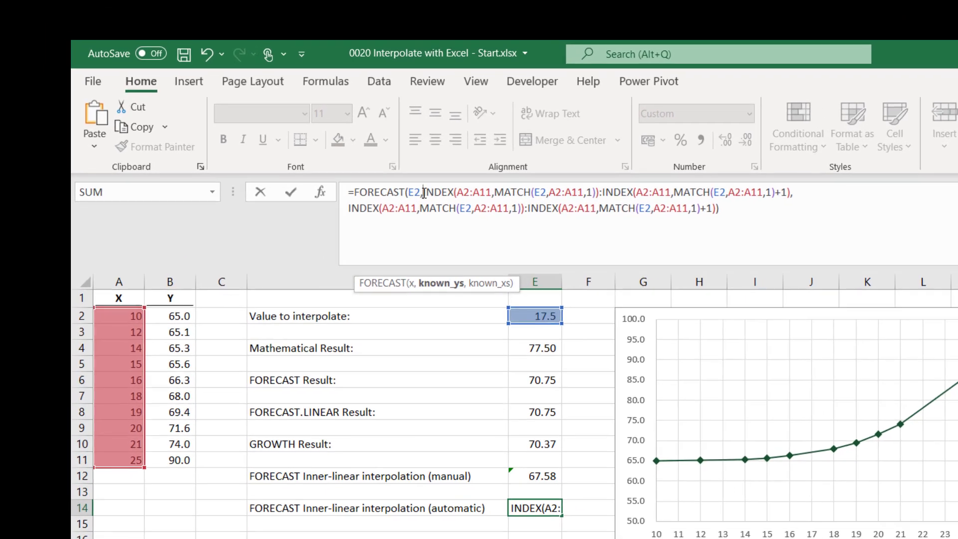
{"action": "key", "text": "alt+Return"}
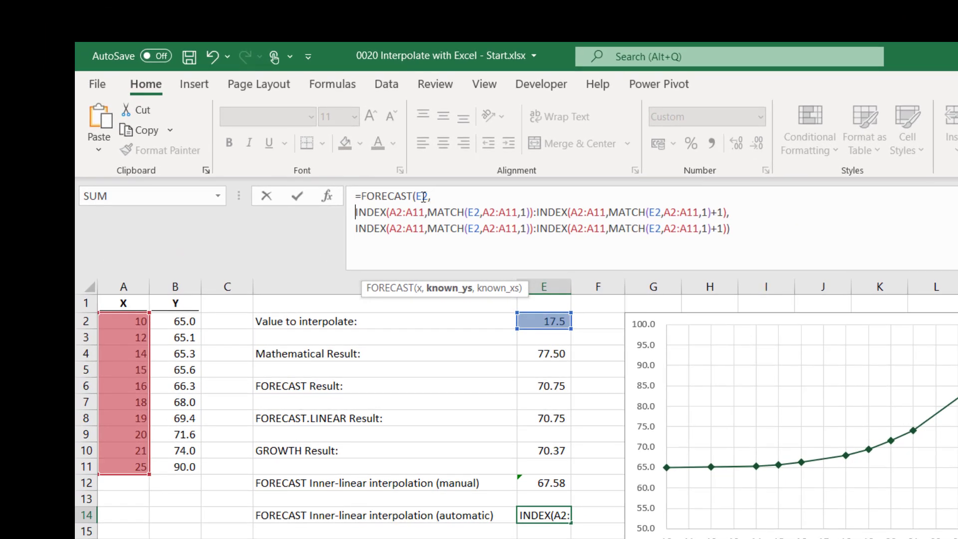
{"action": "left_click", "coordinate": [417, 196]}
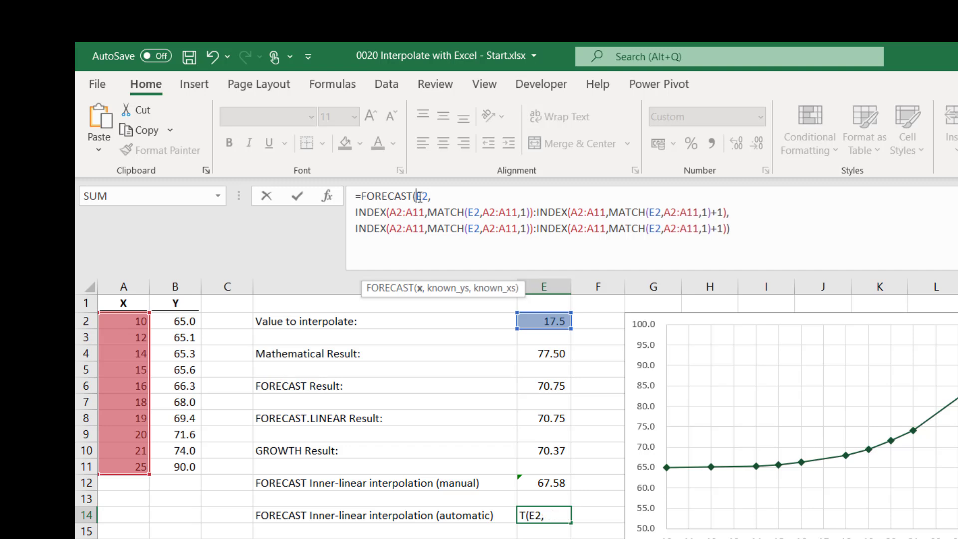
{"action": "left_click", "coordinate": [417, 213]}
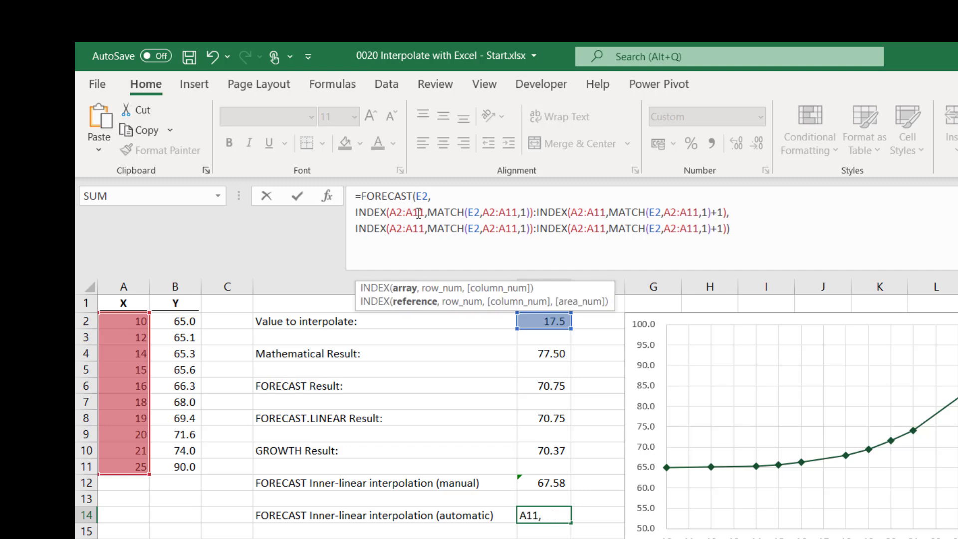
{"action": "left_click", "coordinate": [354, 213]}
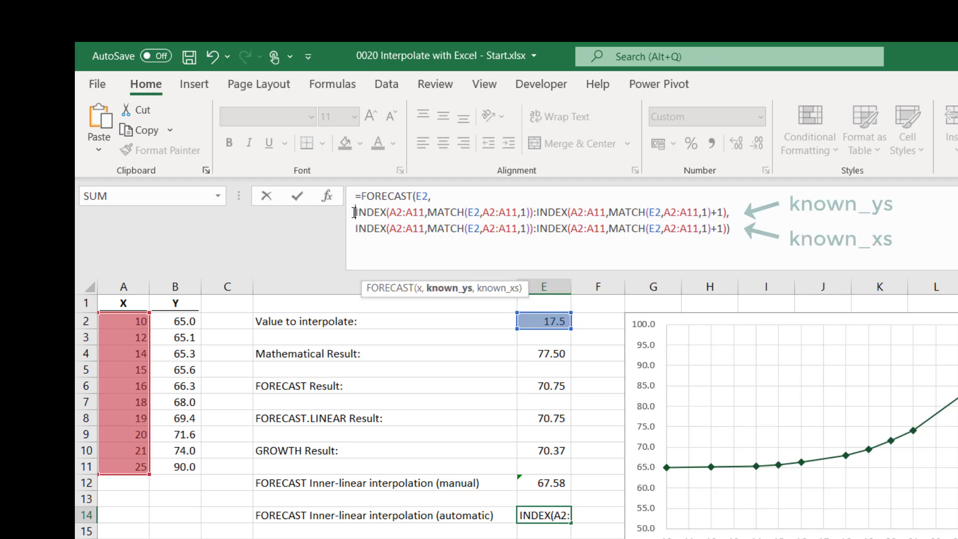
{"action": "left_click", "coordinate": [354, 229]}
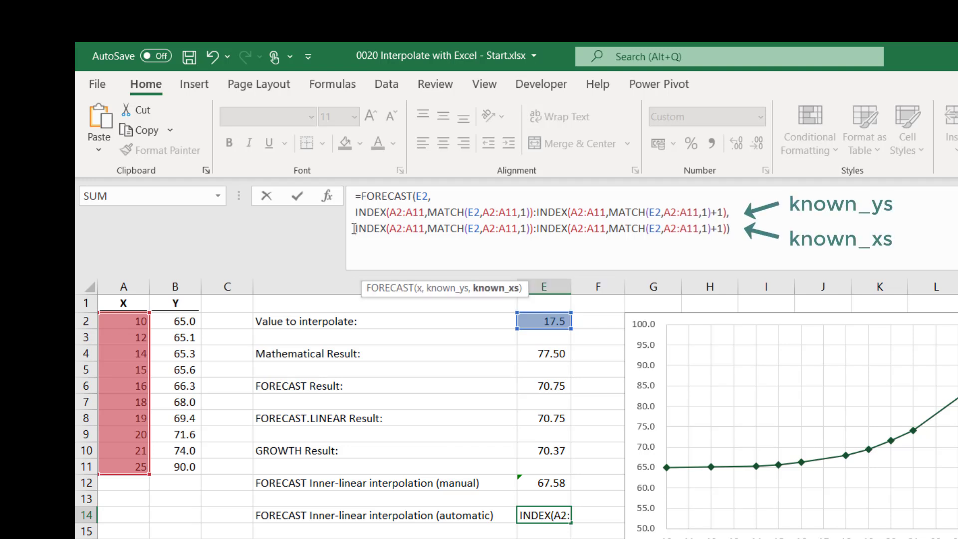
{"action": "left_click", "coordinate": [354, 212]}
- Change the known_ys range's A2:A11 to B2:B11 and commit, so E14 returns 67.58
{"action": "left_click", "coordinate": [396, 213]}
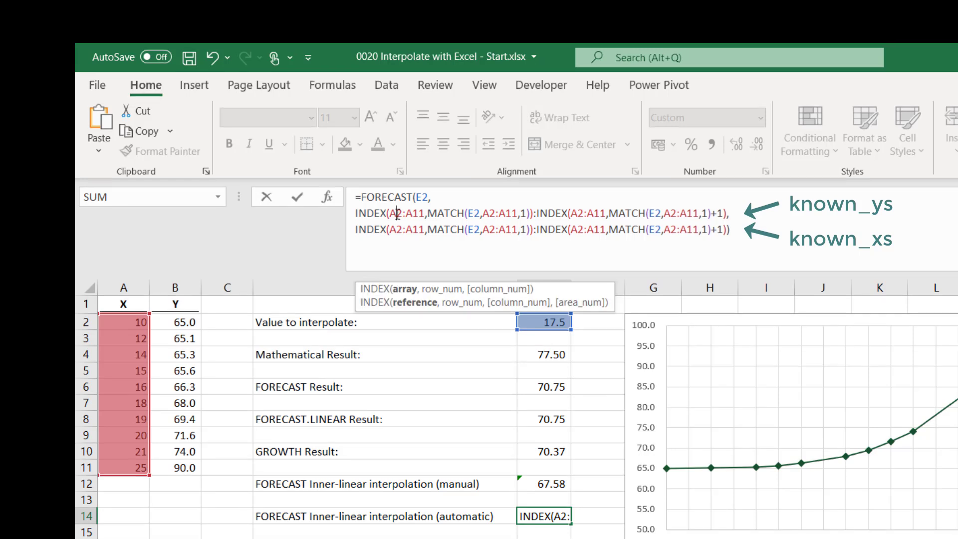
{"action": "key", "text": "BackSpace"}
{"action": "type", "text": "B"}
{"action": "key", "text": "Right"}
{"action": "key", "text": "Right"}
{"action": "key", "text": "Delete"}
{"action": "type", "text": "B"}
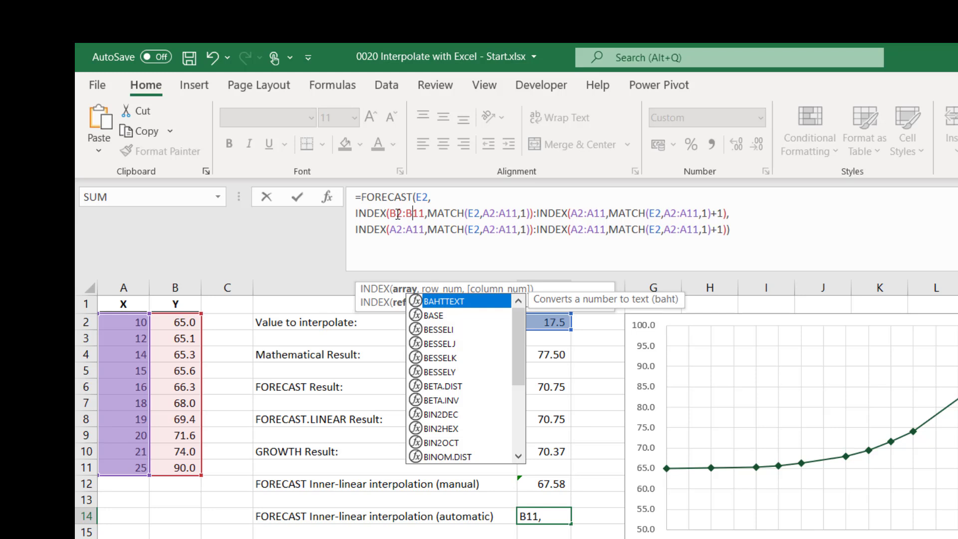
{"action": "left_click", "coordinate": [579, 215]}
{"action": "key", "text": "BackSpace"}
{"action": "type", "text": "B"}
{"action": "key", "text": "Right"}
{"action": "key", "text": "Right"}
{"action": "key", "text": "Right"}
{"action": "key", "text": "Right"}
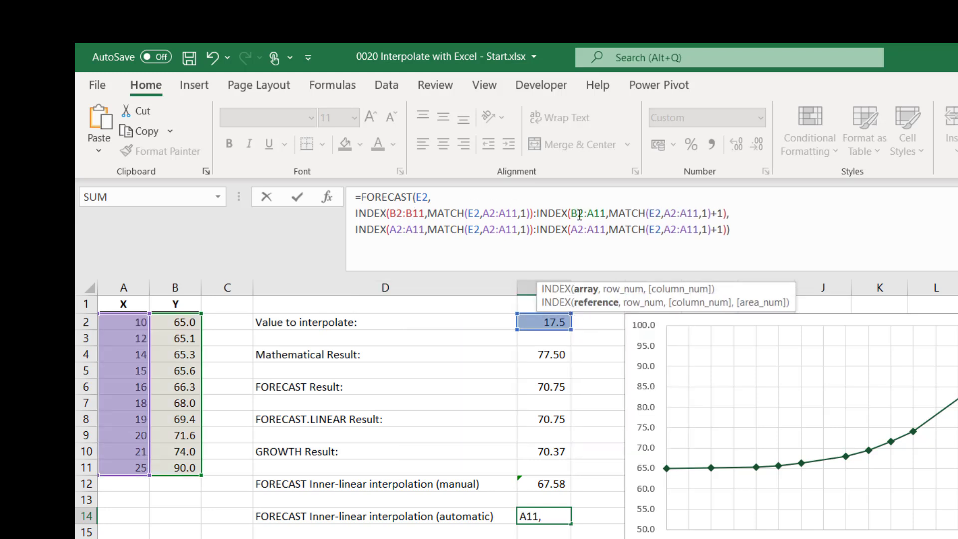
{"action": "key", "text": "BackSpace"}
{"action": "type", "text": "B"}
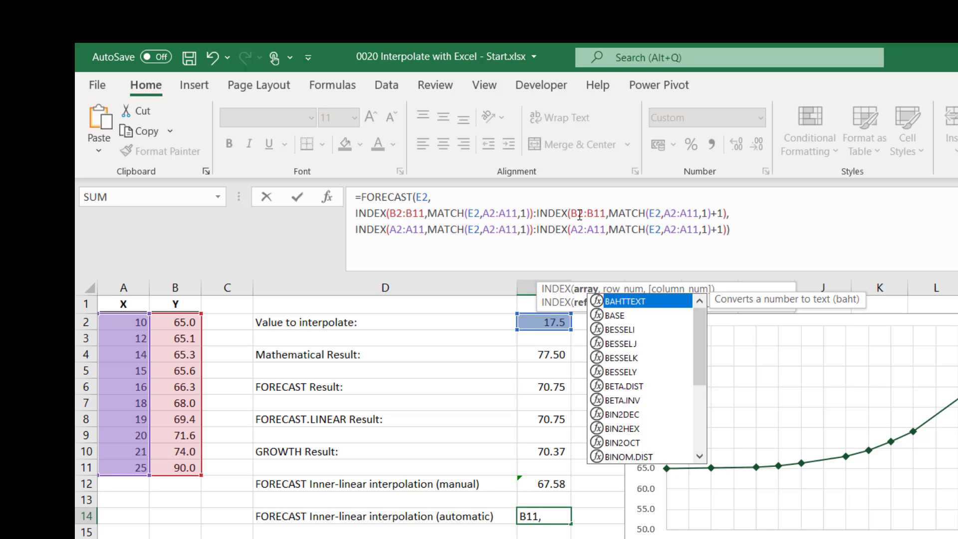
{"action": "key", "text": "Return"}
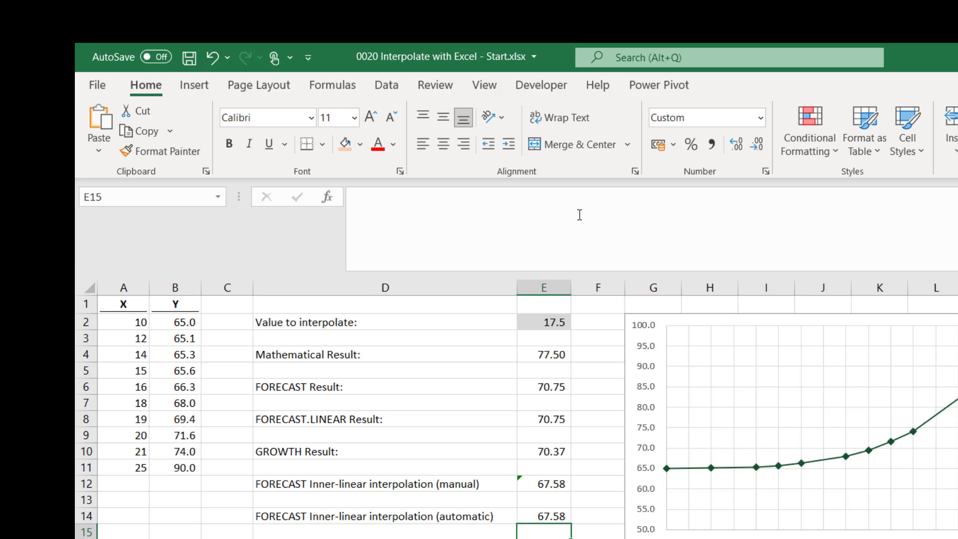
- Set the value to interpolate in E2 to 23, giving 82.00 in E14
{"action": "left_click", "coordinate": [550, 321]}
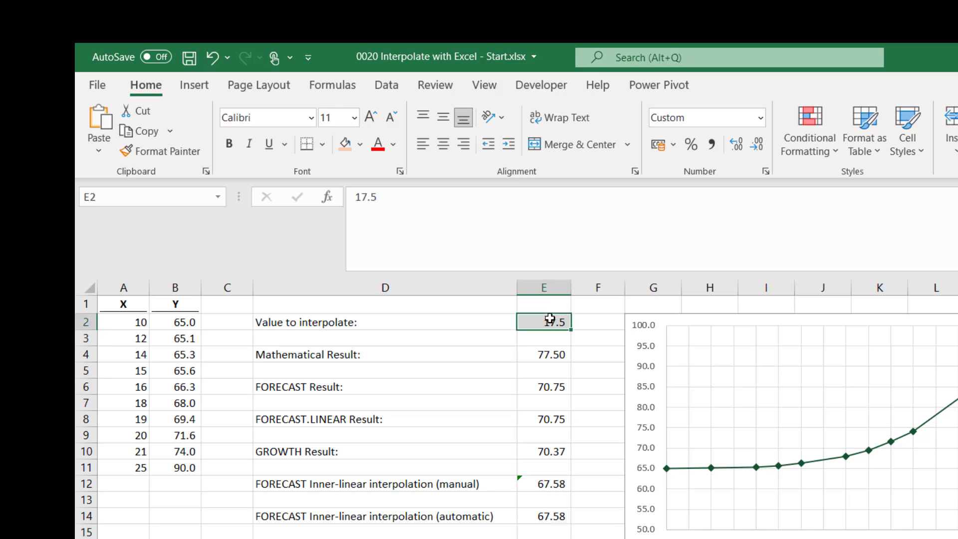
{"action": "type", "text": "23"}
{"action": "key", "text": "Return"}
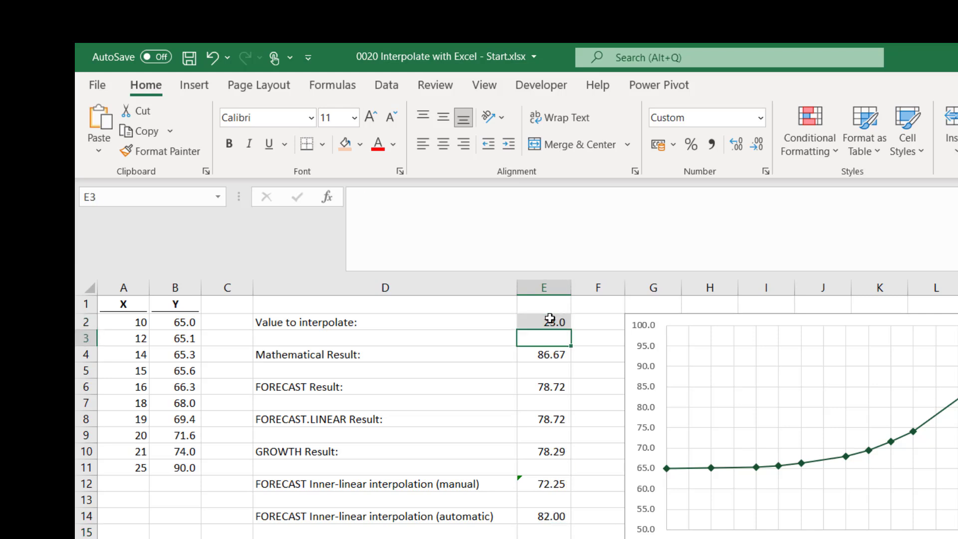